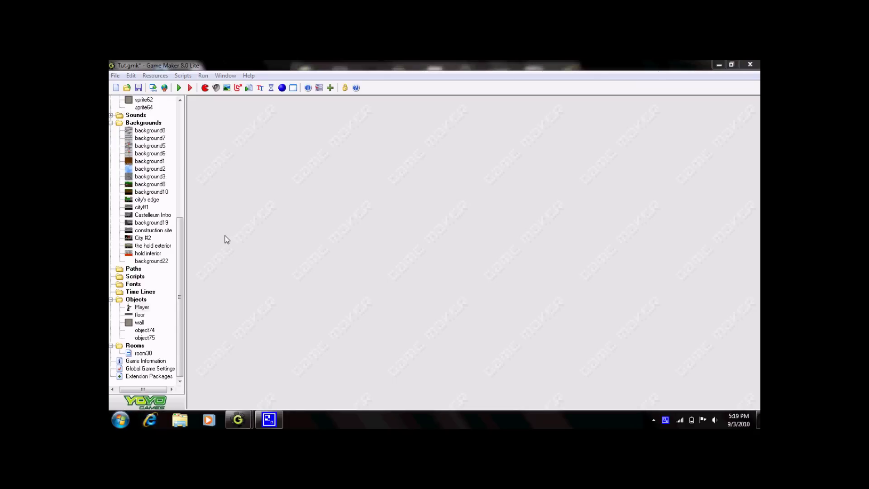
Step: Create a new object and name it 'bullet'
drag(179, 267, 194, 130)
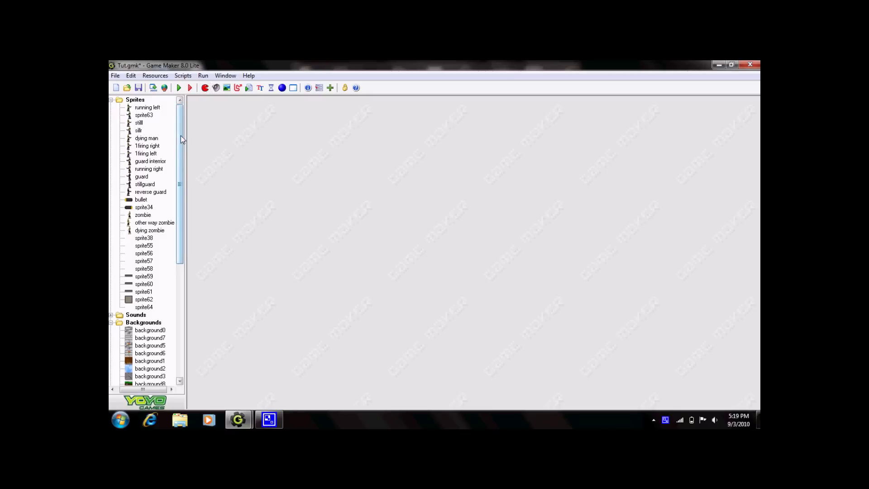
drag(182, 139, 182, 144)
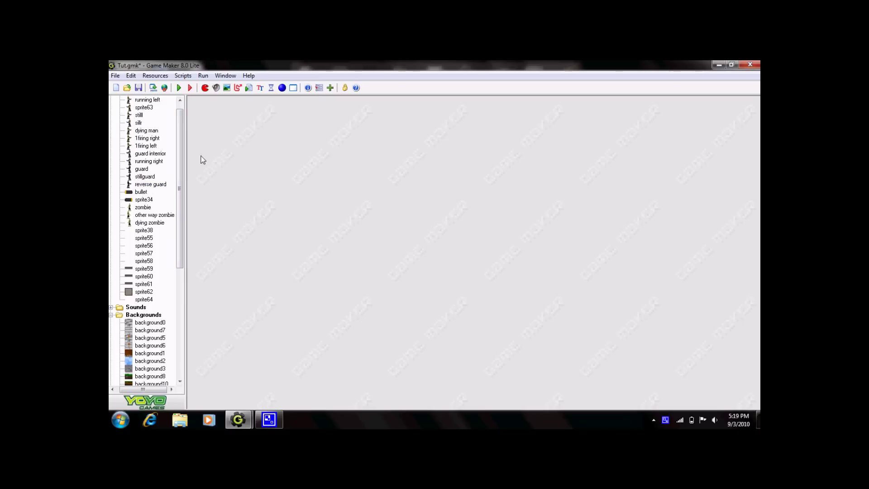
click(282, 87)
text(bulltobject78)
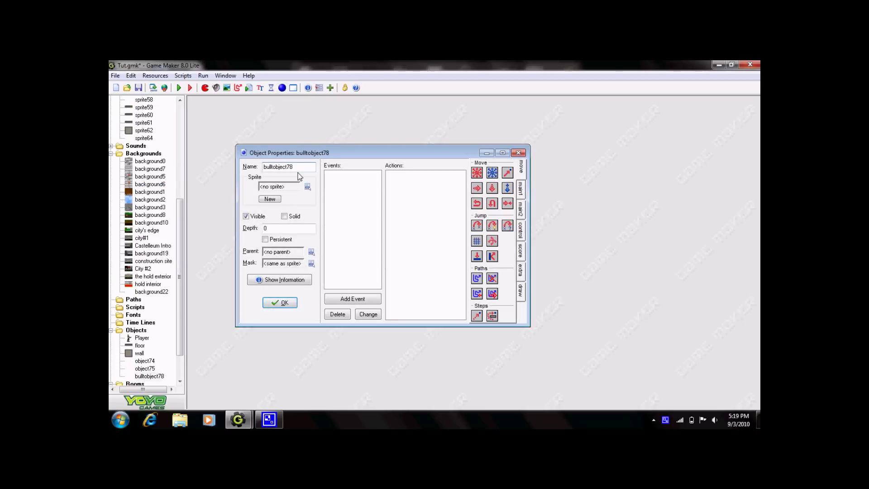
key(BackSpace)
text(et)
key(Delete)
key(Delete)
key(Delete)
key(Delete)
key(Delete)
key(Delete)
key(Delete)
key(Delete)
click(280, 302)
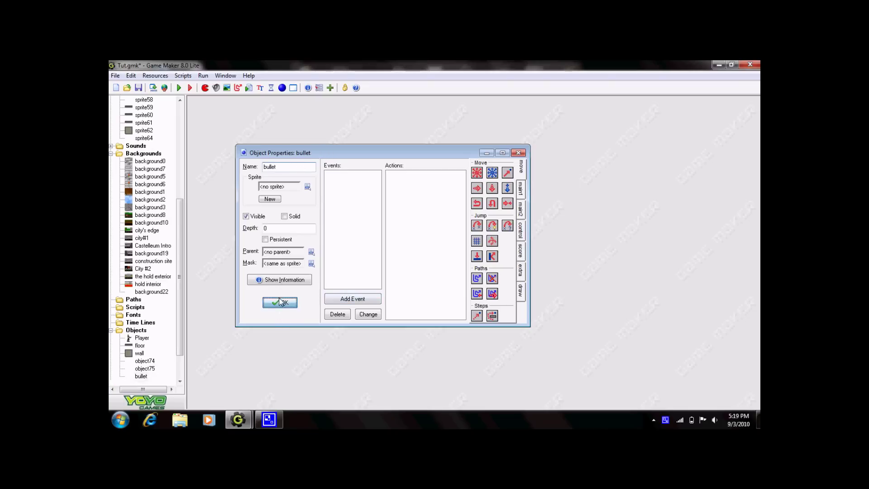
Step: Assign the bullet sprite to the bullet object
scroll(142, 301, down, 2)
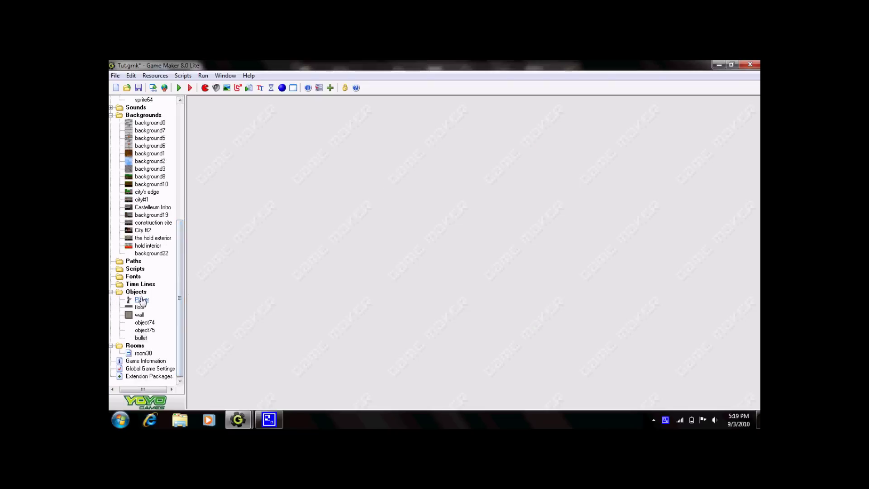
double_click(141, 338)
click(319, 198)
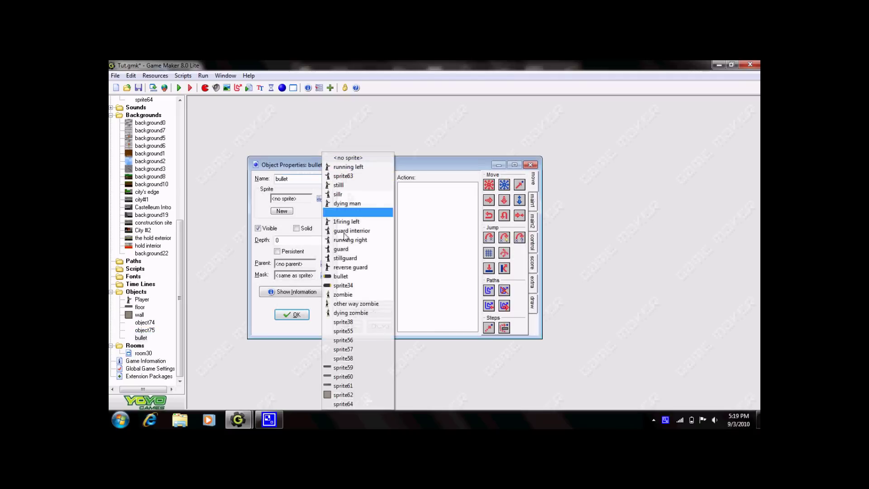
click(361, 276)
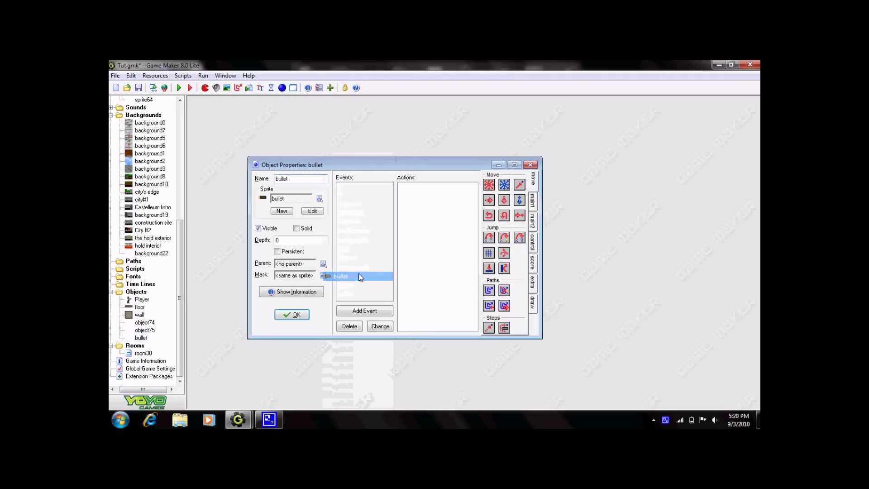
click(292, 315)
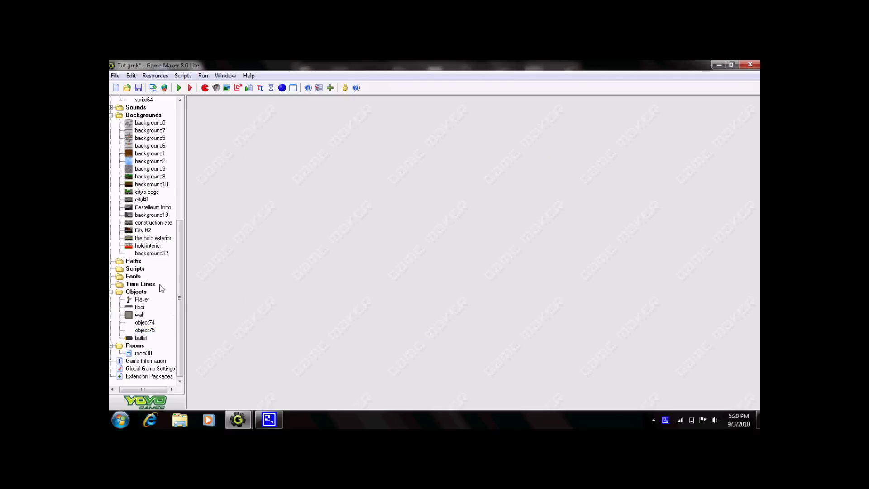
Step: Add a Key Release <Space> event to the Player object
double_click(142, 300)
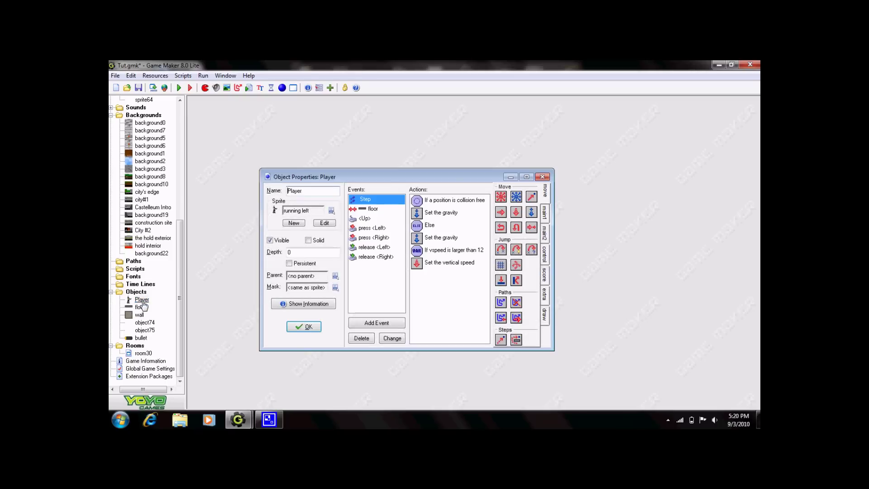
click(367, 323)
click(456, 264)
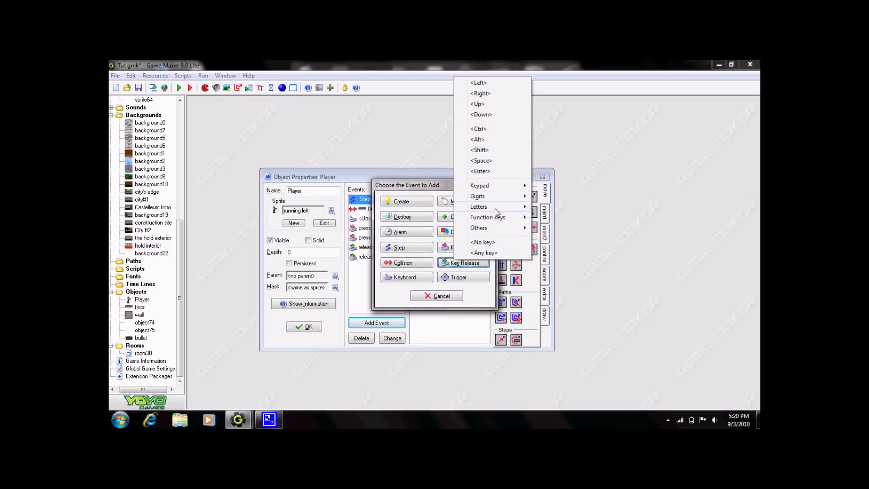
click(501, 164)
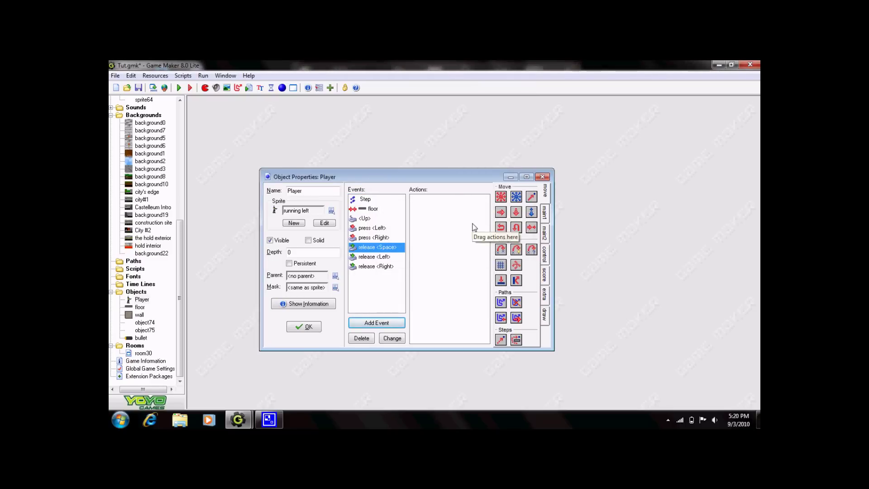
Step: Add a Create Moving Instance action that creates a bullet, and save Player
click(544, 215)
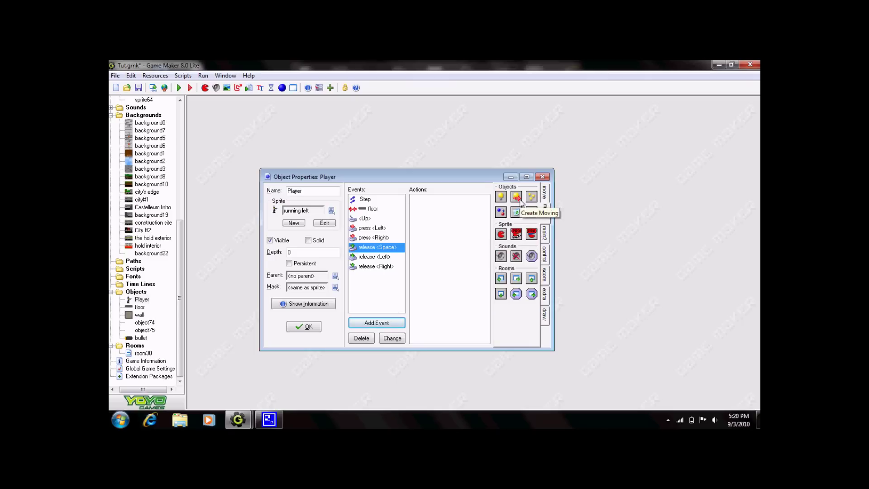
drag(520, 200, 420, 209)
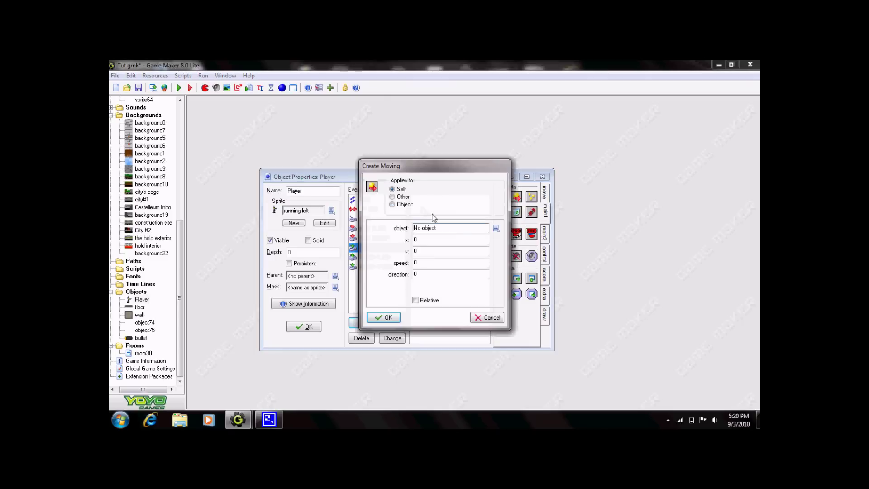
click(496, 228)
click(516, 291)
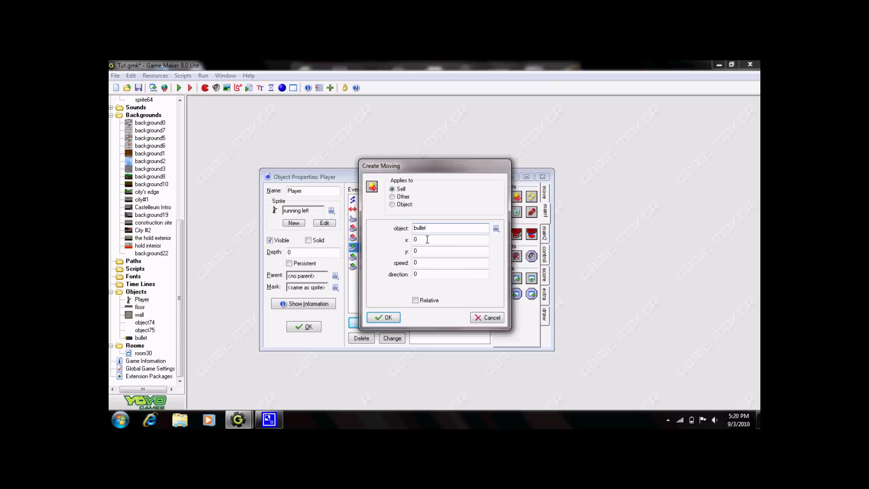
click(383, 317)
click(305, 327)
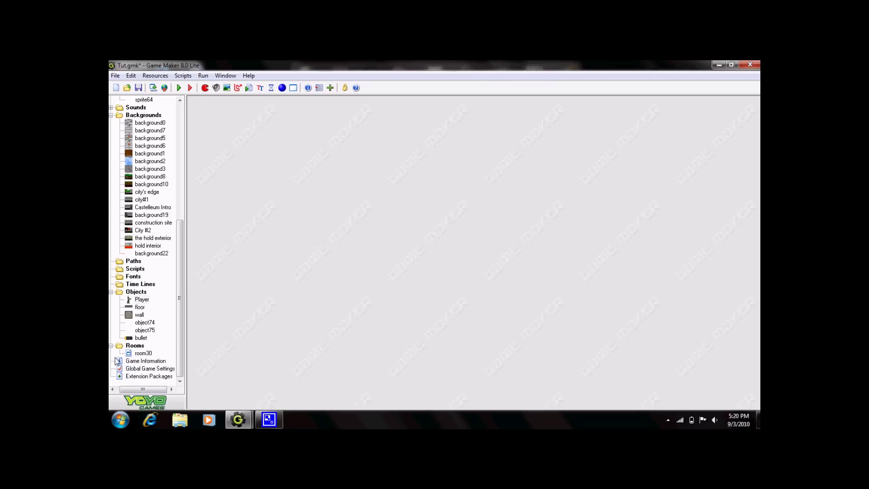
Step: In maximized room30, move Player above the road and erase the left column's upper walls
double_click(144, 353)
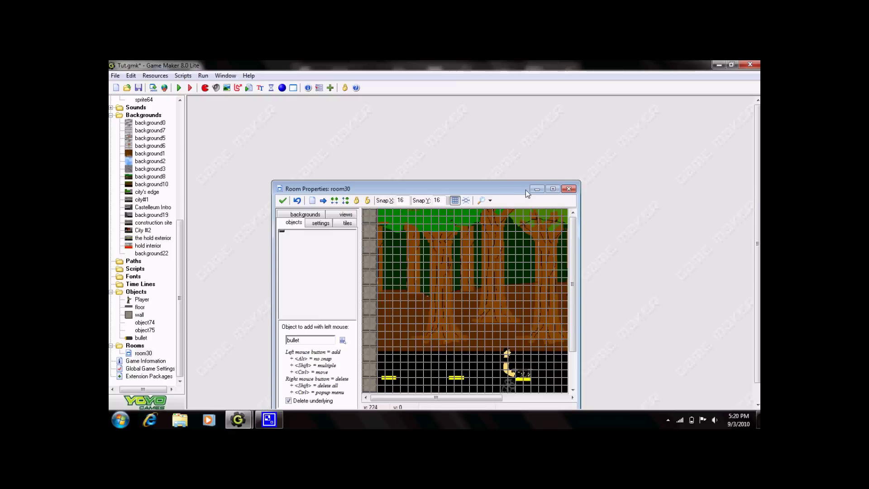
click(552, 189)
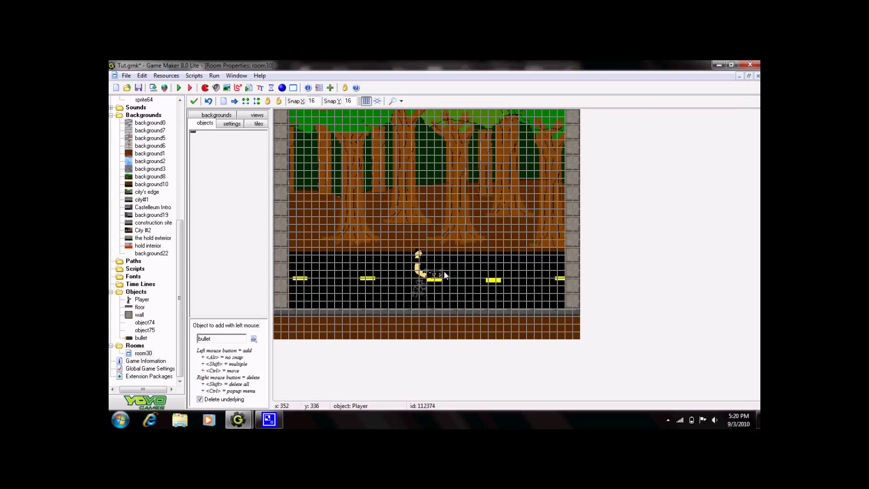
right_click(415, 255)
click(254, 338)
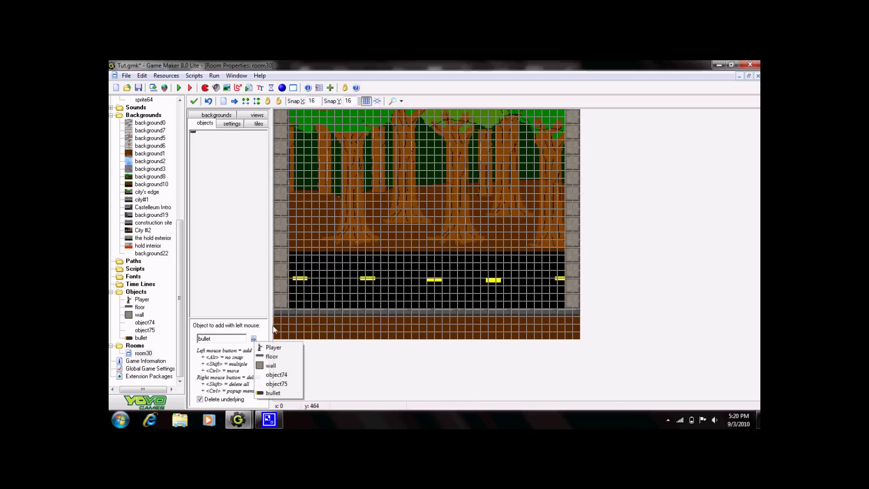
click(272, 347)
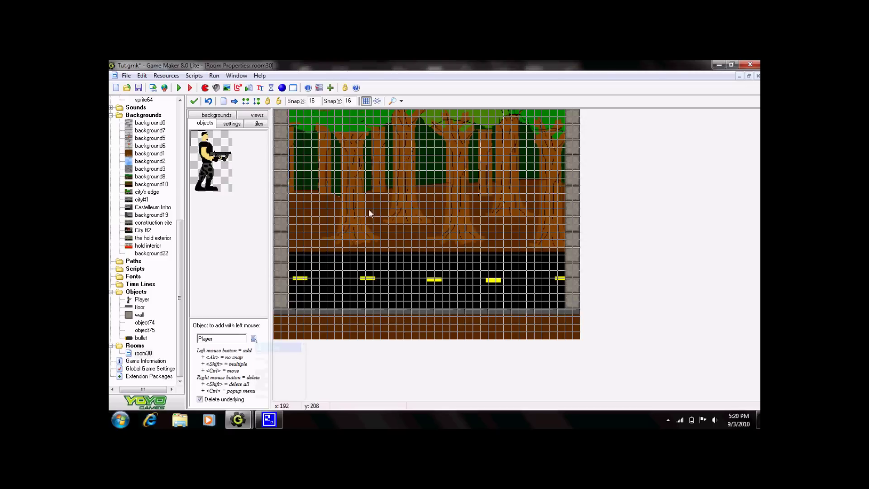
click(393, 215)
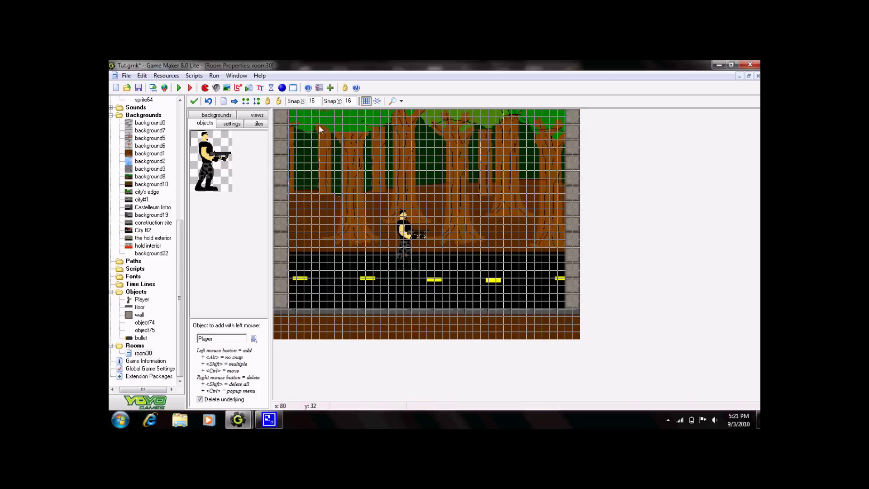
right_drag(283, 114, 284, 198)
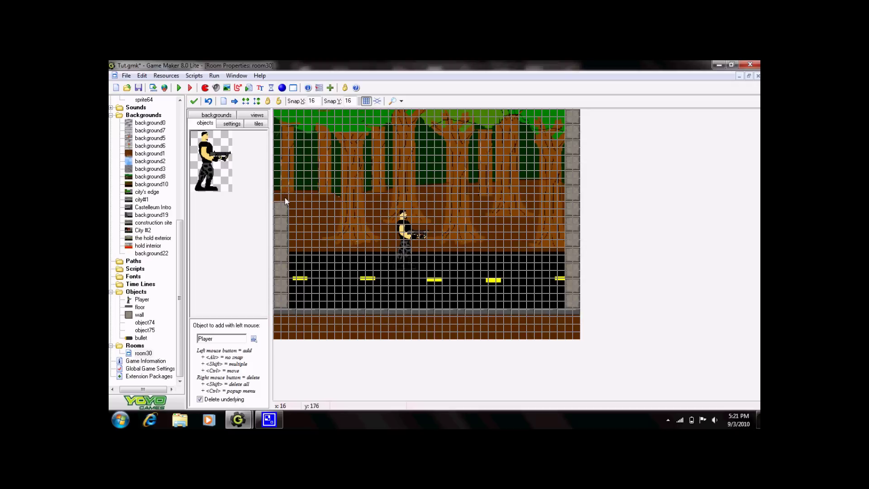
click(222, 115)
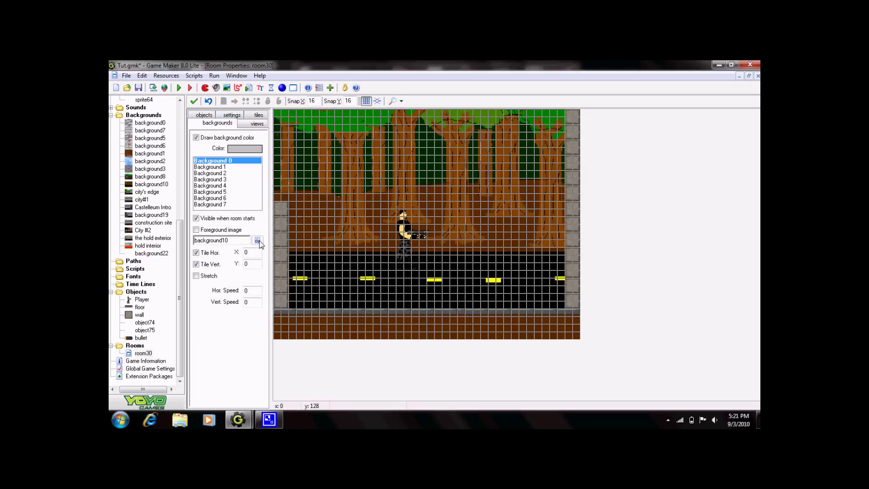
Step: Set room30's background to <no background>
click(257, 241)
click(289, 67)
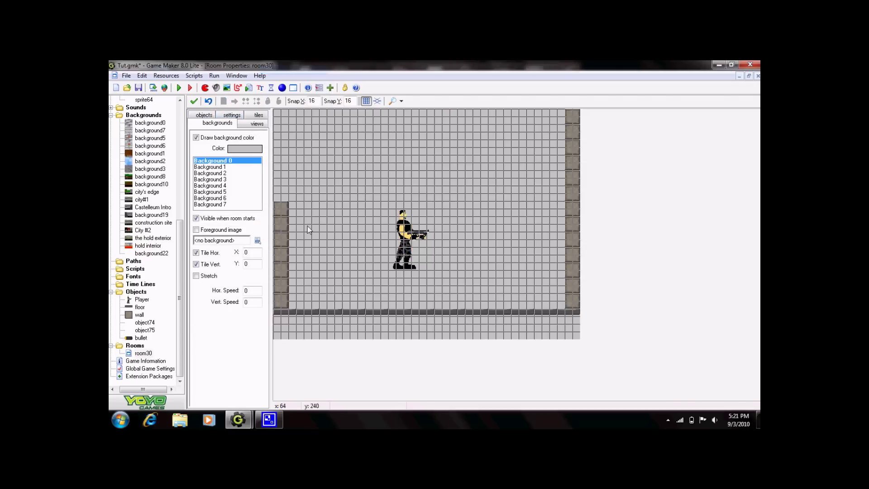
click(211, 114)
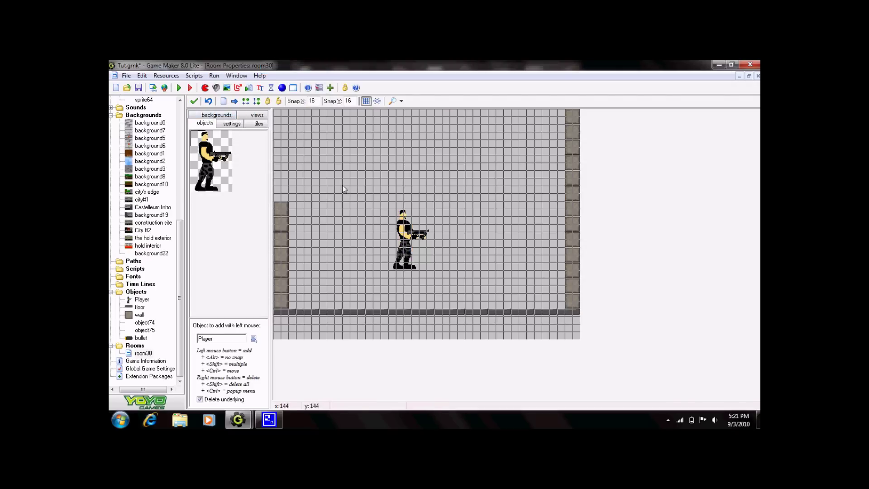
Step: Leave a single Player instance at the room's top-left corner and close the room
right_click(414, 226)
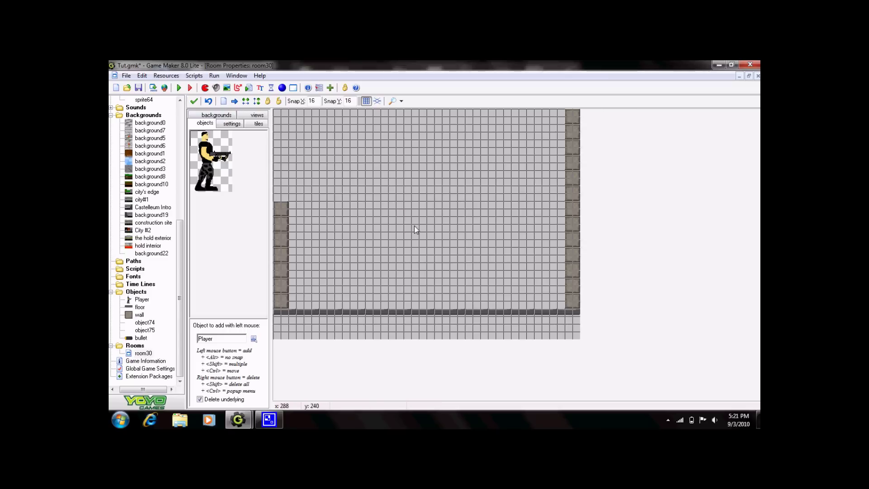
click(275, 112)
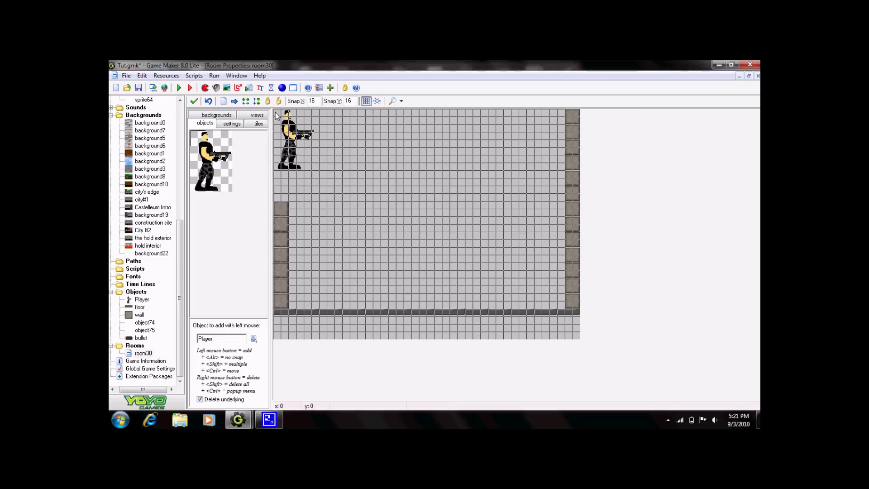
click(319, 130)
right_click(319, 128)
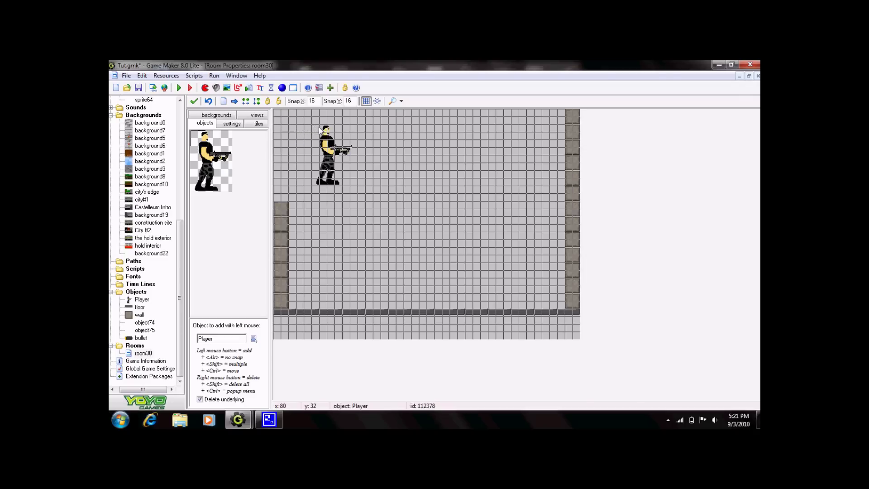
right_click(318, 127)
click(276, 113)
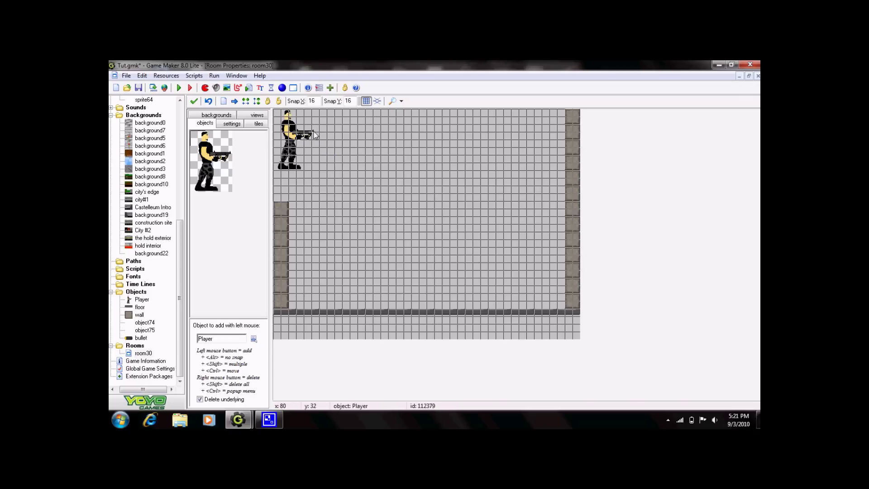
right_click(291, 132)
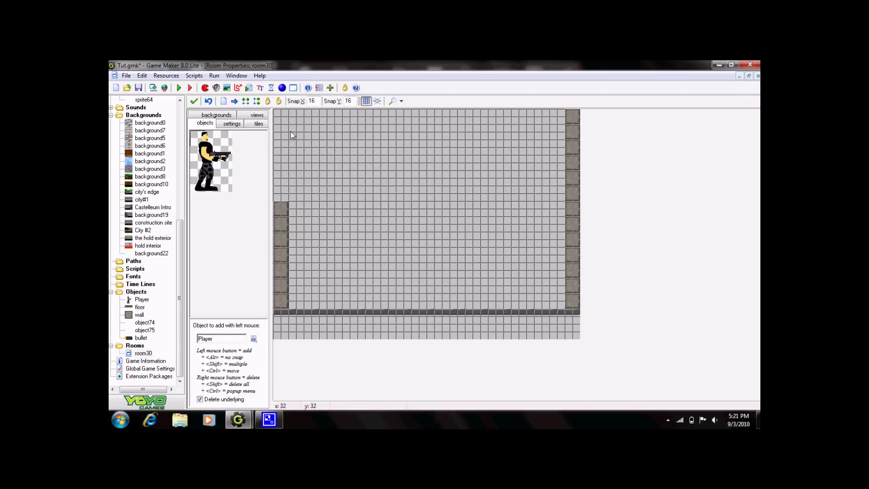
click(277, 111)
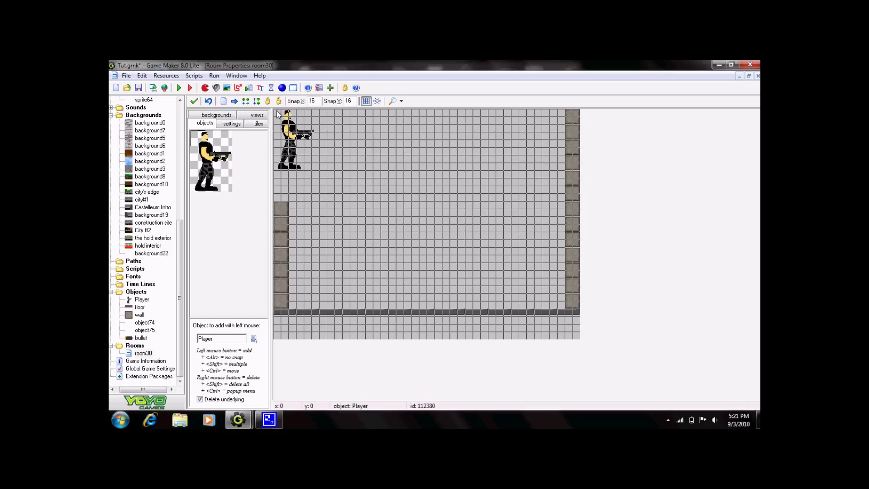
click(194, 101)
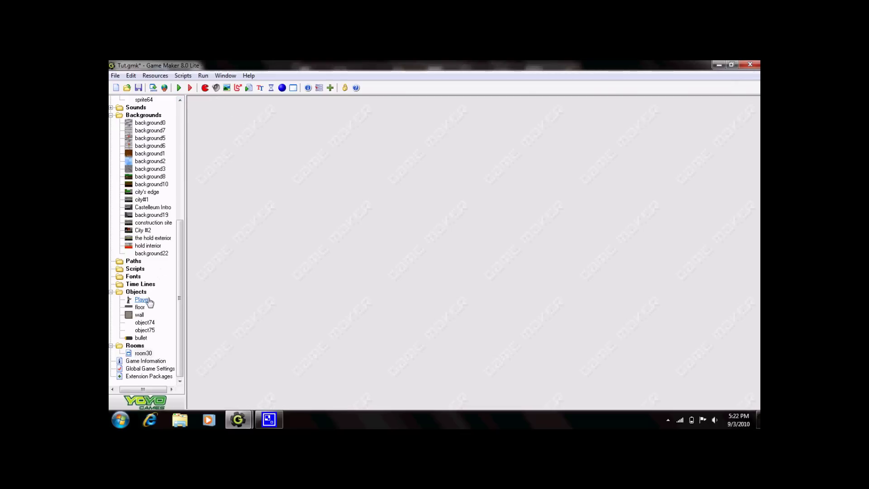
Step: Edit the Create Moving Instance action in Player's release <Space> event
double_click(149, 300)
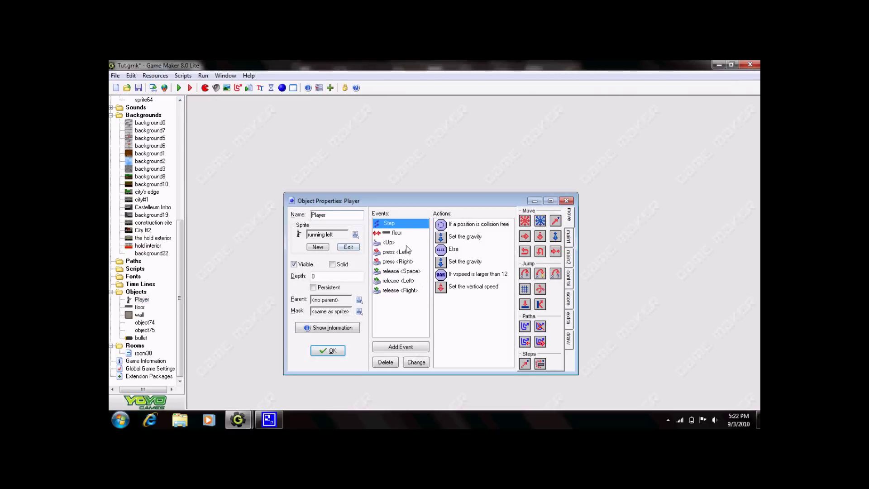
click(403, 271)
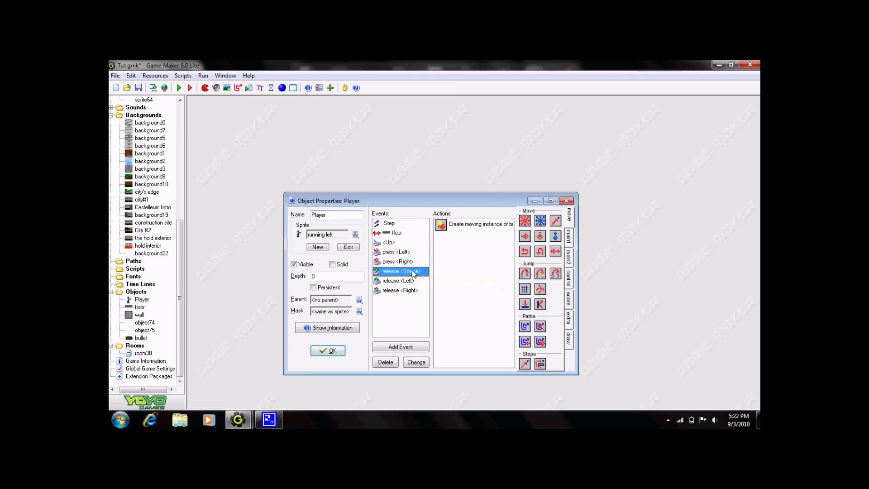
click(485, 225)
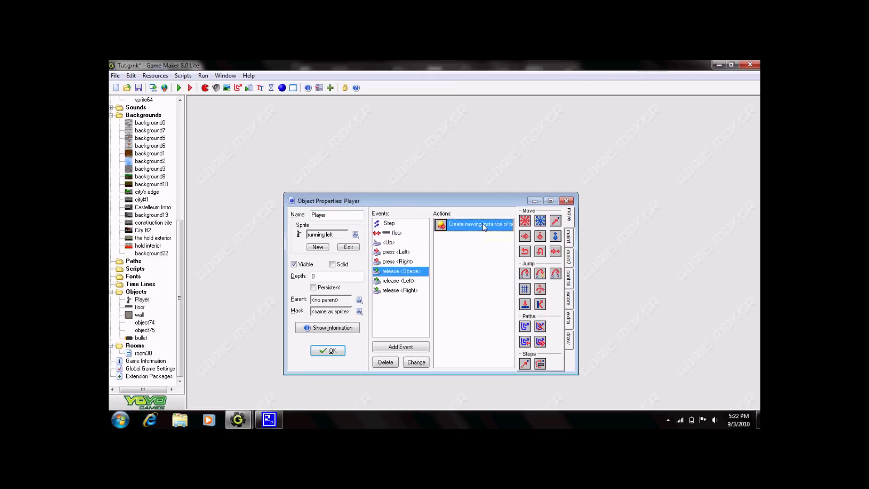
double_click(485, 226)
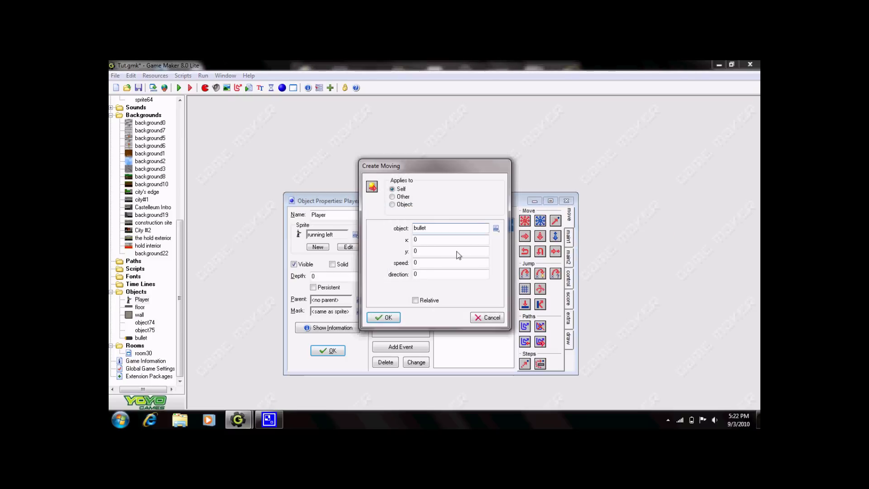
Step: Make the bullet spawn at relative x 80, y 48 with speed 20
key(Tab)
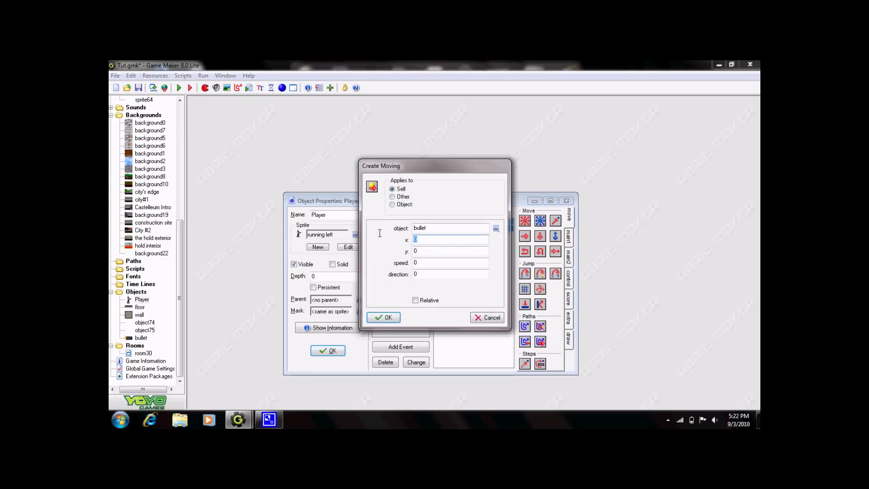
text(80)
key(Tab)
text(48)
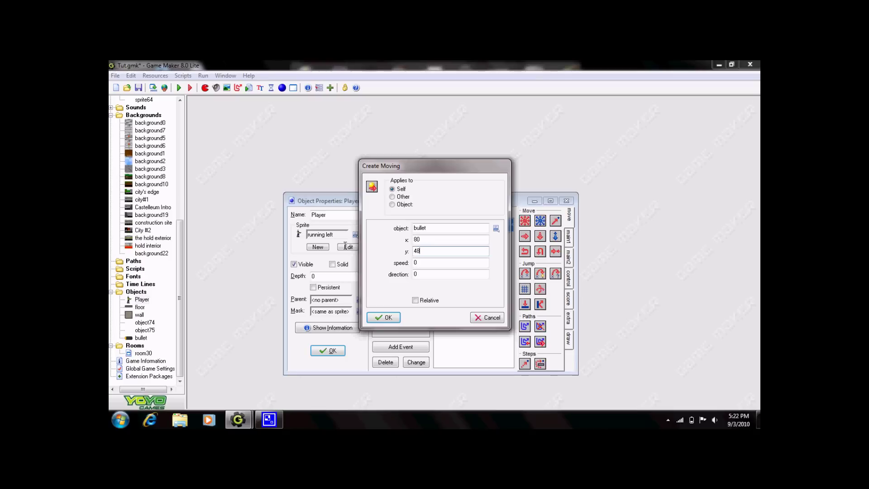
double_click(425, 263)
click(415, 301)
click(383, 317)
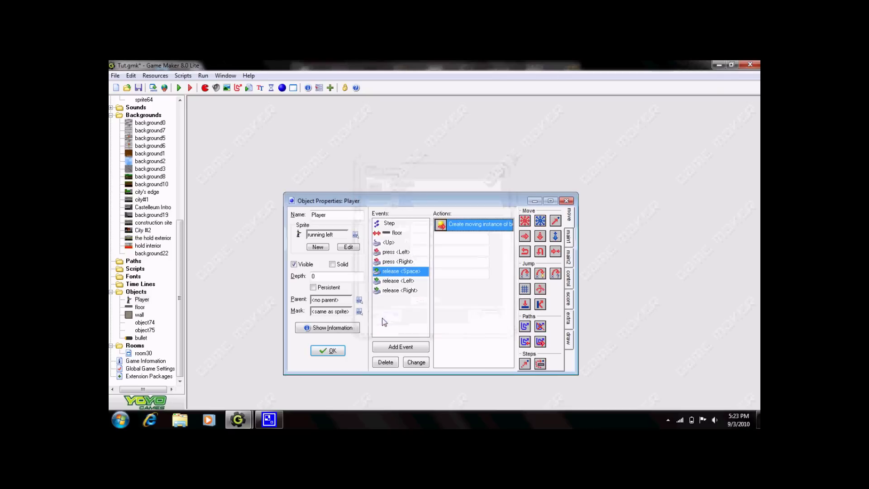
click(331, 350)
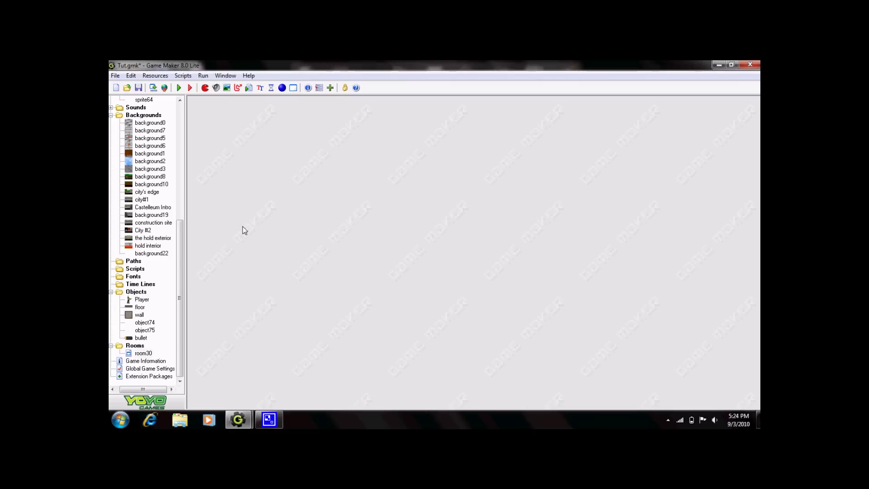
Step: Test-run the game: walk Player onto the road, fire with Space, turn left and right
click(179, 89)
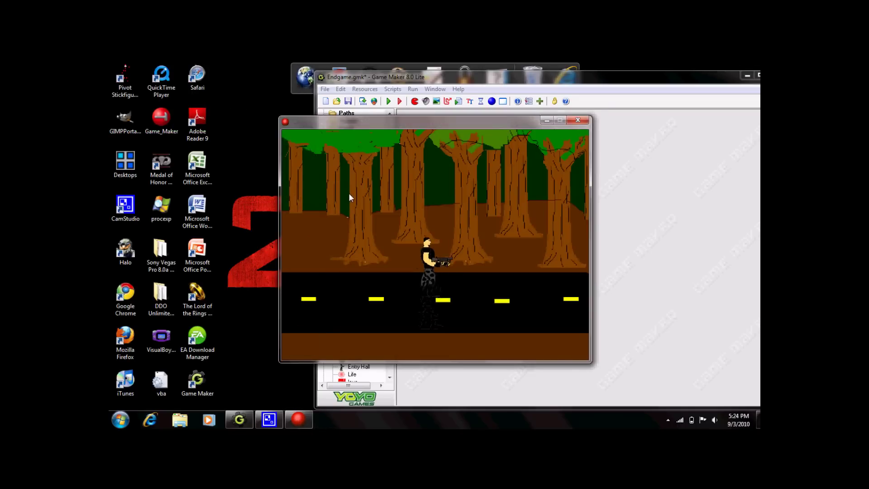
key(Down)
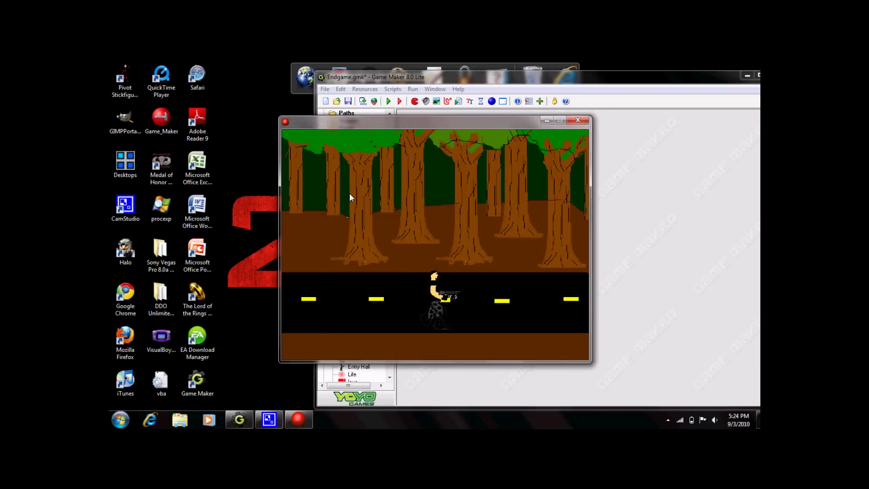
key(space)
key(space)
key(Left)
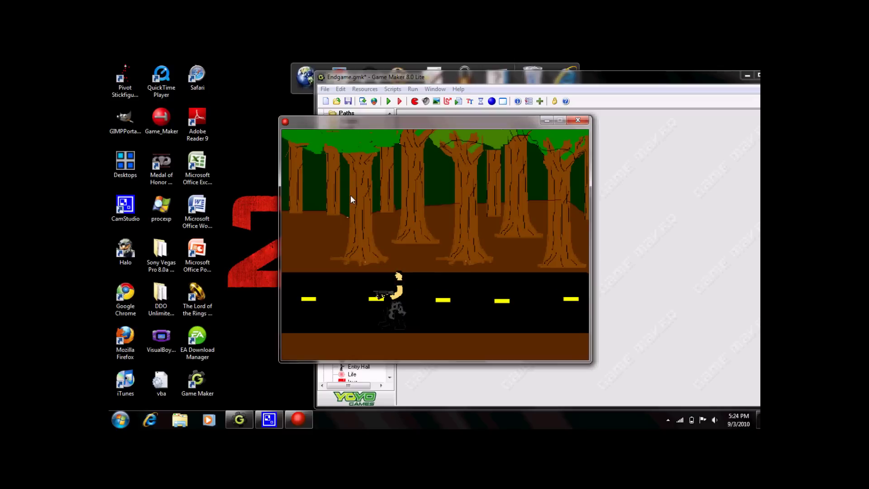
key(Right)
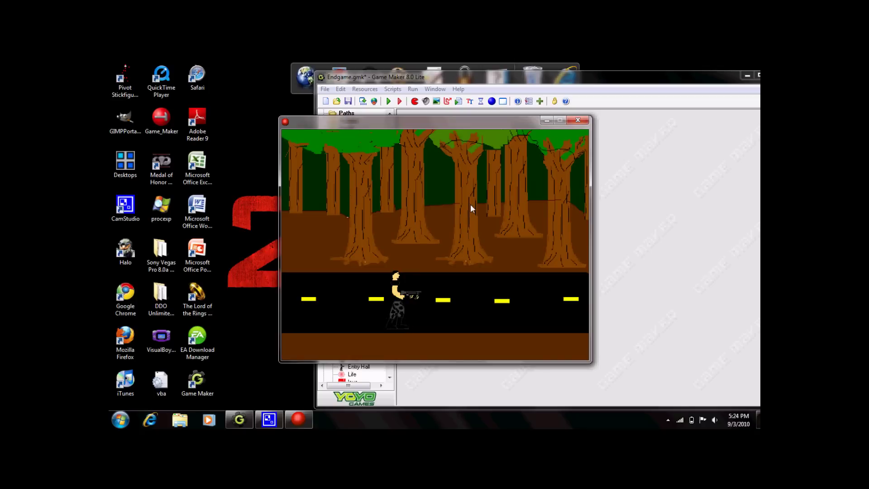
Step: Close the test game window to return to the Tut.gmk project
click(578, 120)
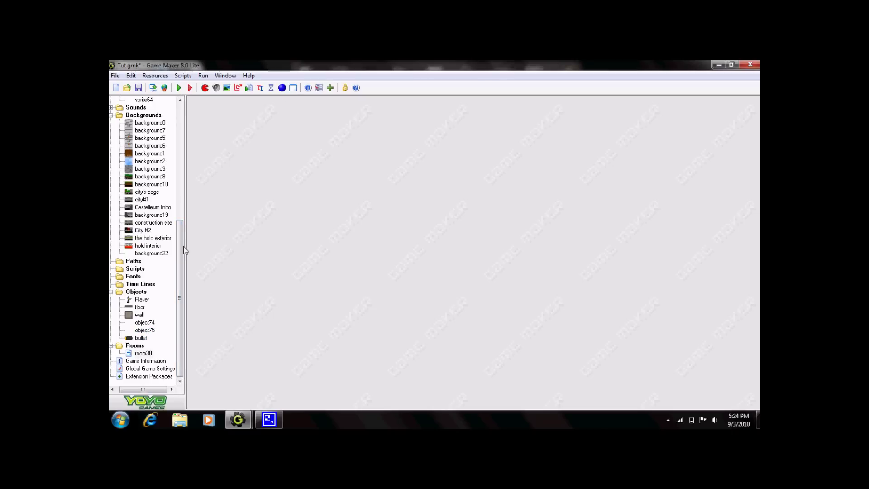
drag(180, 246, 195, 123)
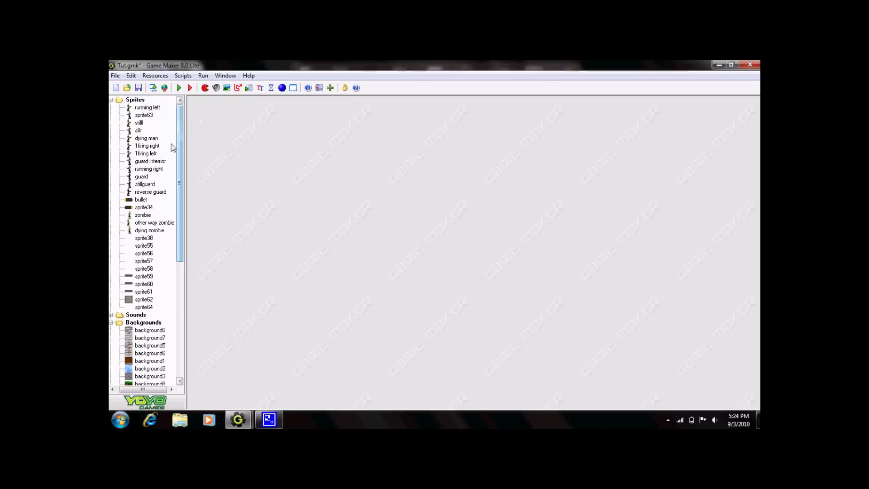
double_click(140, 200)
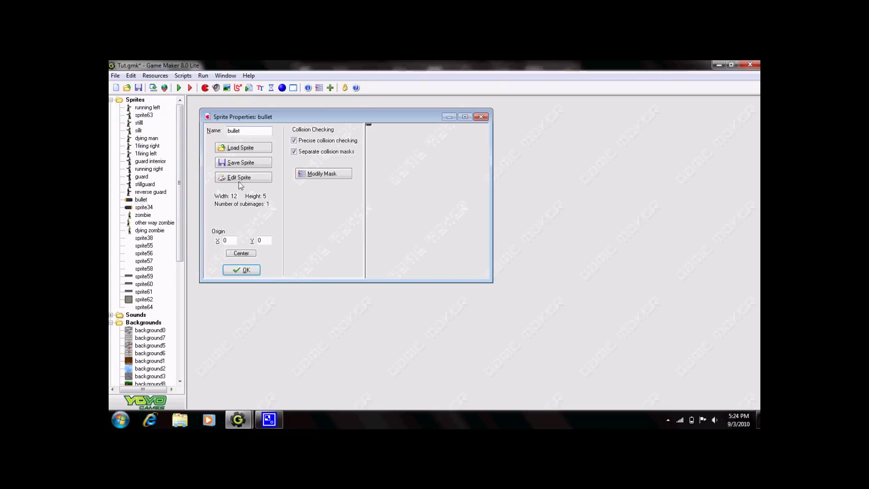
click(253, 177)
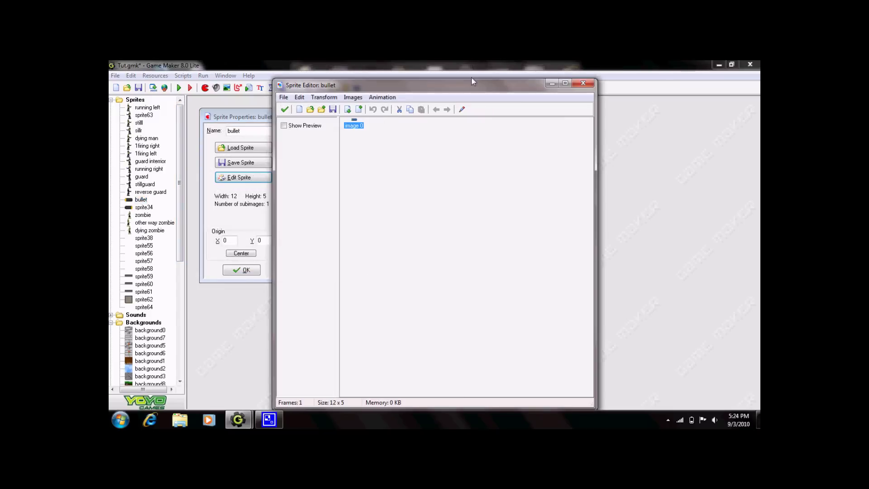
click(324, 97)
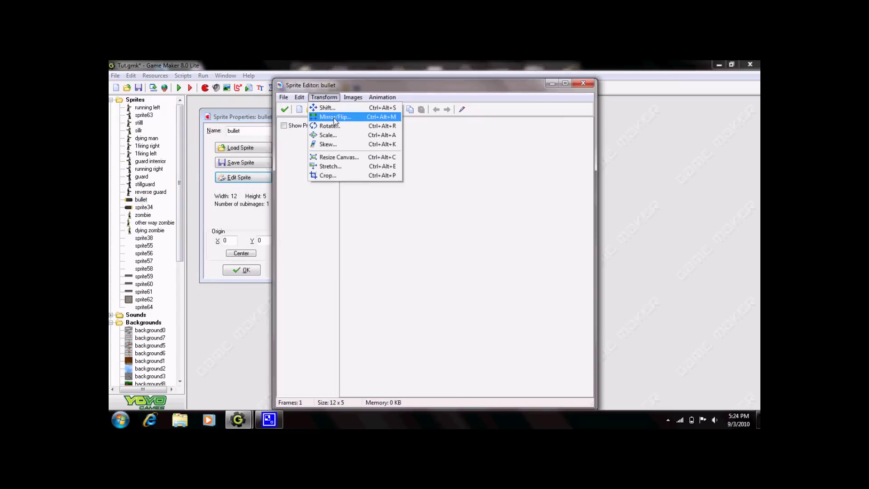
click(565, 86)
click(583, 83)
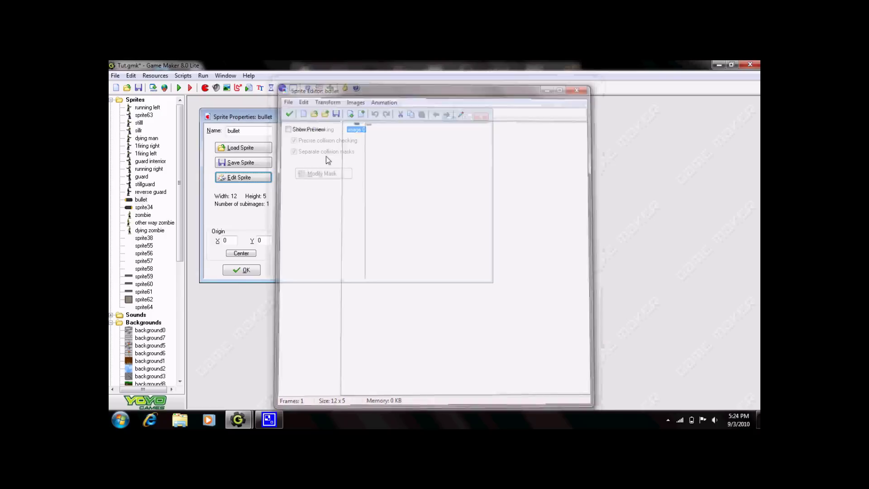
click(243, 269)
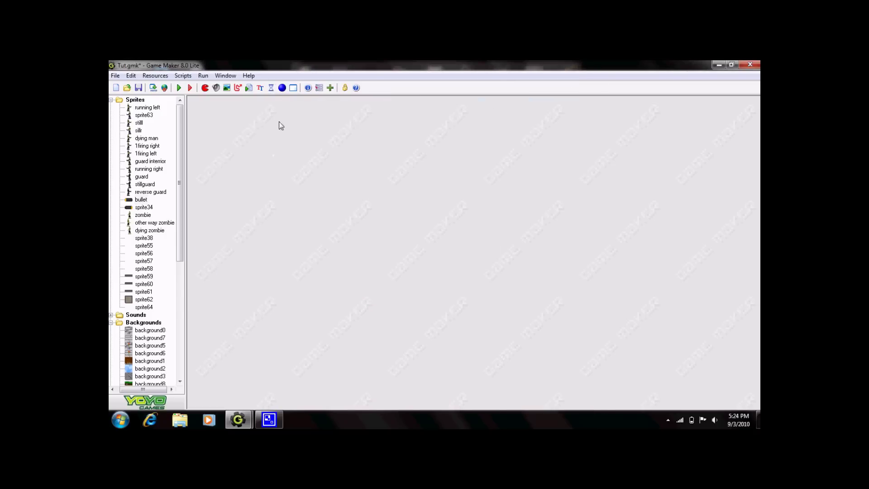
Step: Create a 'bullet left' object with sprite34 as its sprite
click(282, 87)
click(283, 162)
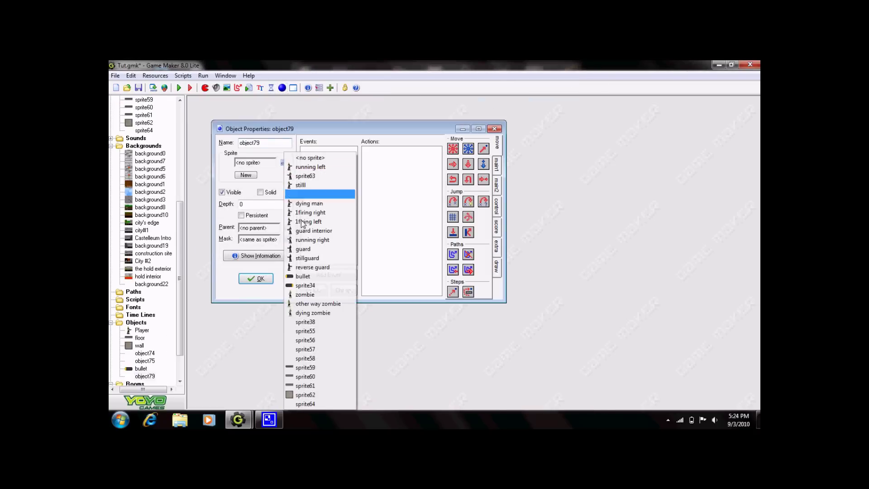
click(311, 285)
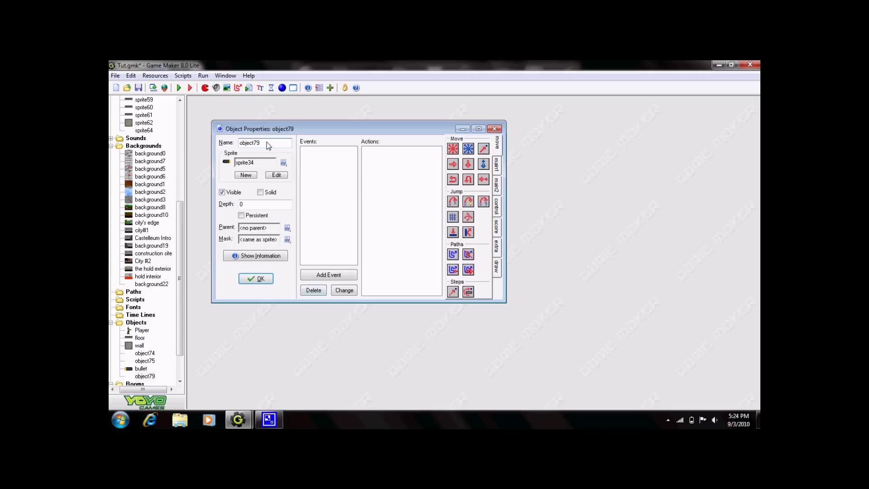
text(bullet left)
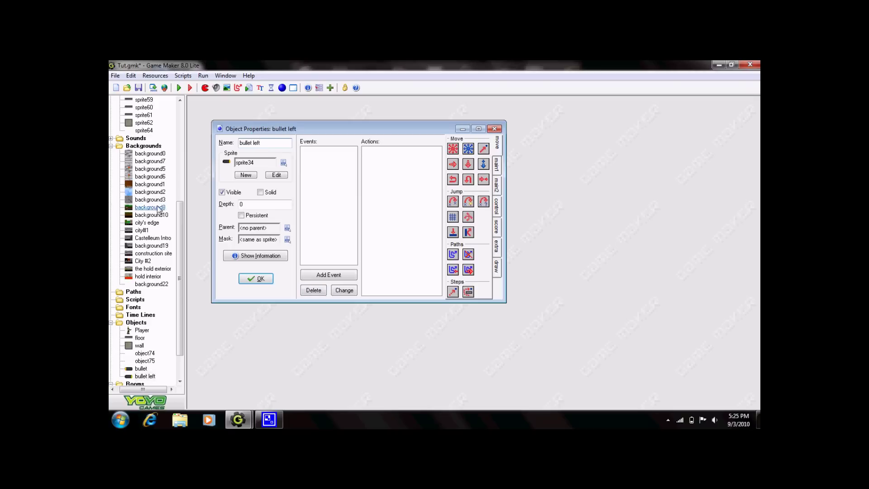
click(247, 279)
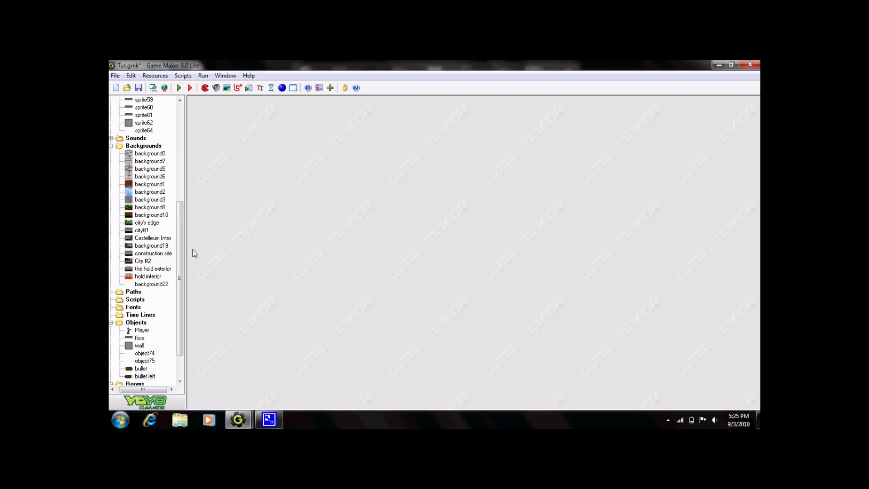
drag(180, 240, 180, 295)
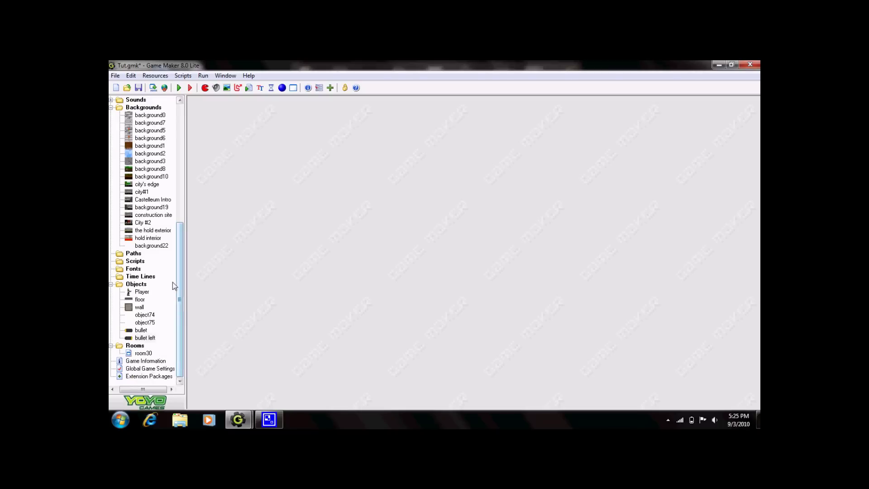
Step: Duplicate Player as 'player left' with the running left sprite, then reopen Player
double_click(142, 292)
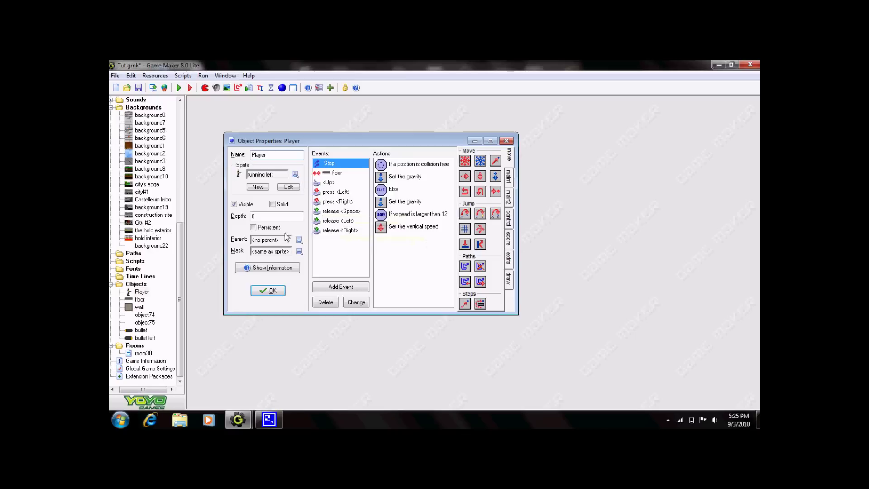
click(267, 291)
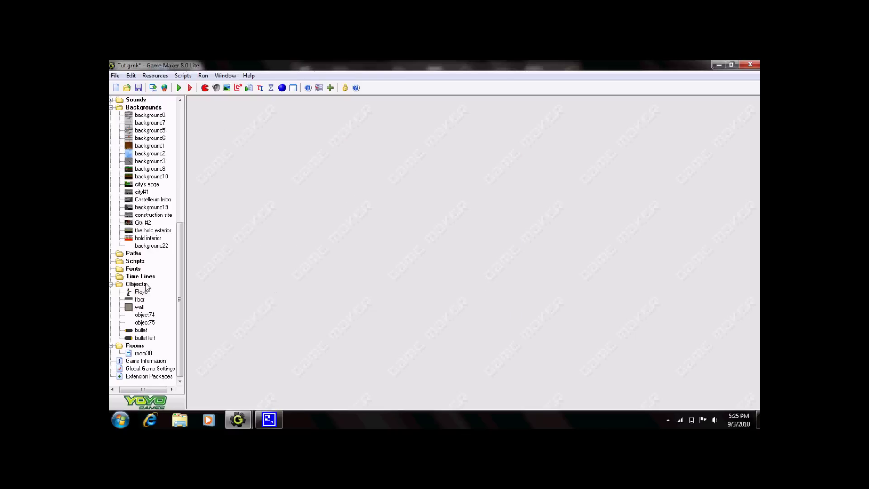
right_click(146, 294)
click(172, 305)
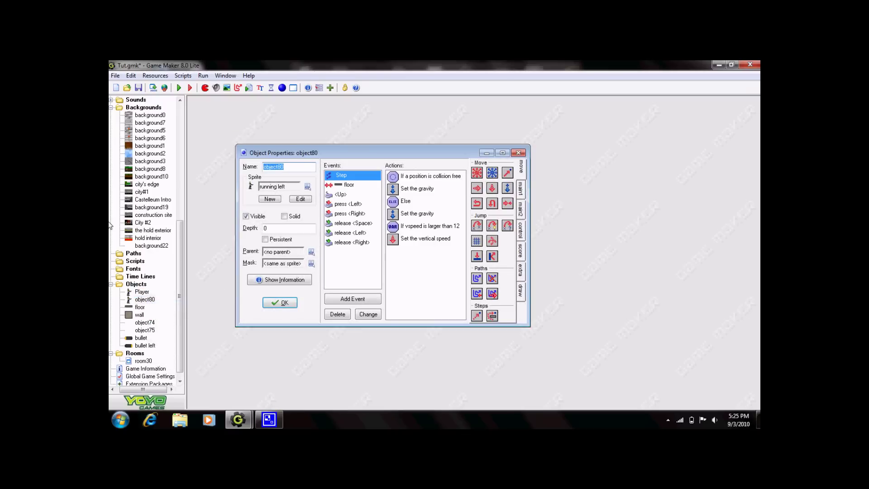
text(player left)
click(308, 187)
click(307, 186)
click(284, 303)
double_click(142, 292)
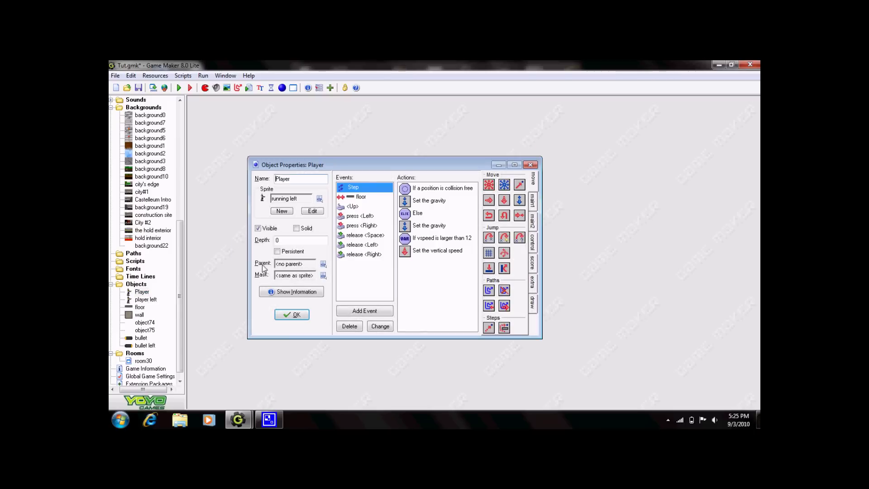
Step: Give Player's press <Left> event a Change Instance to player left, perform events yes
click(367, 218)
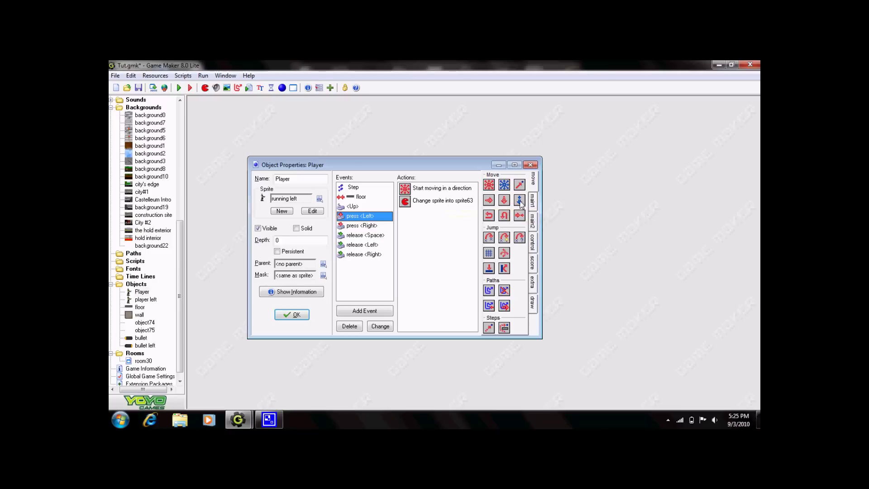
click(535, 203)
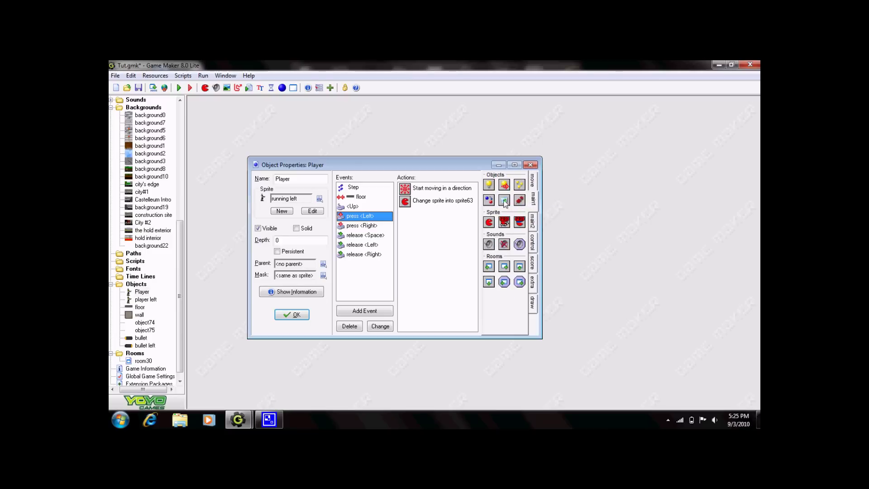
drag(489, 201, 415, 201)
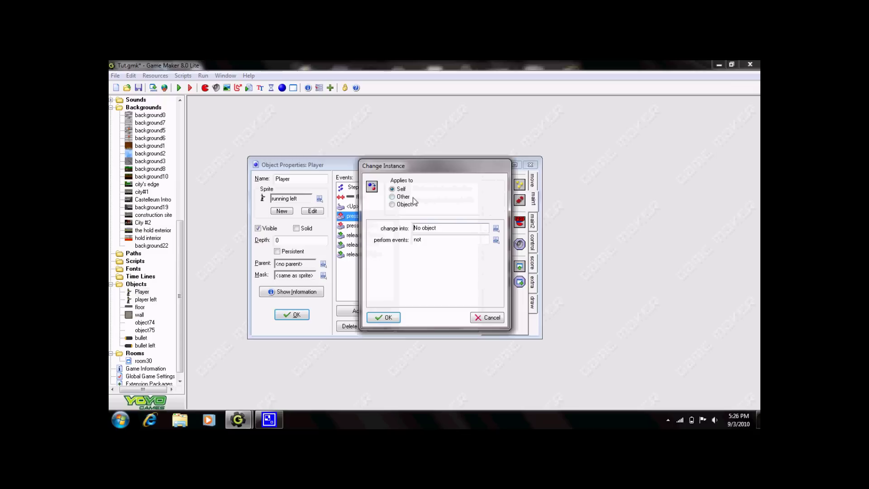
click(496, 228)
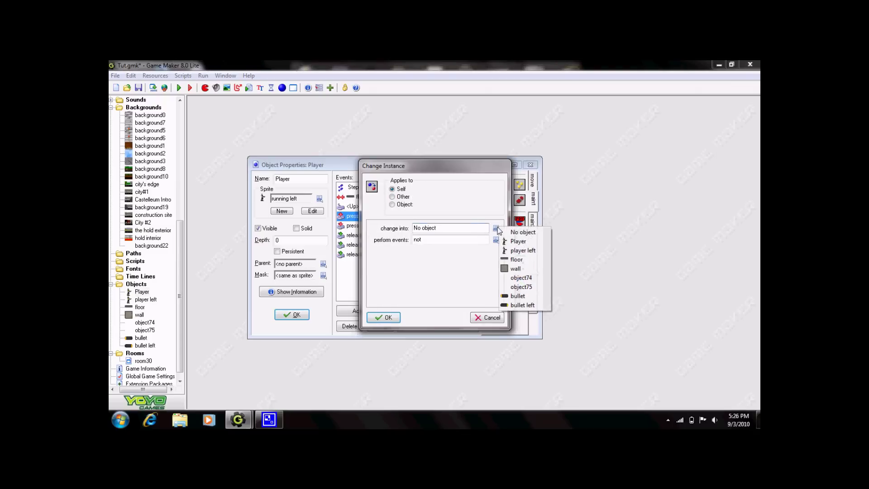
click(509, 250)
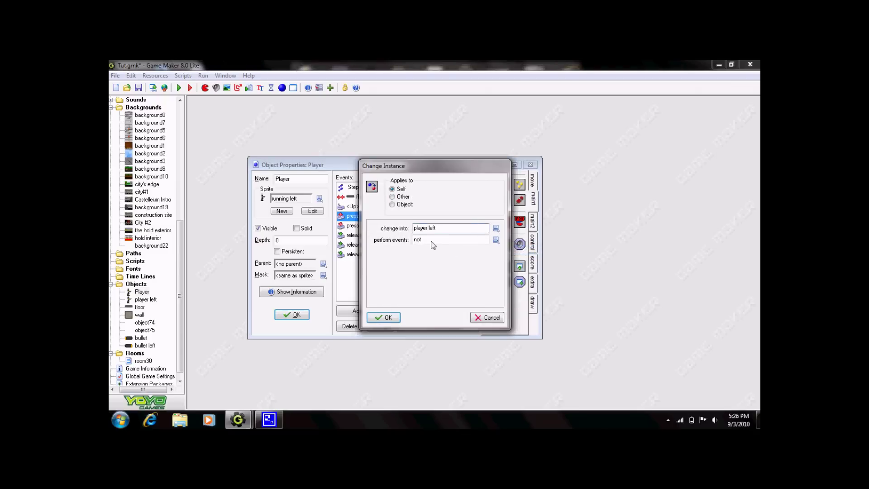
click(496, 240)
click(507, 256)
click(386, 319)
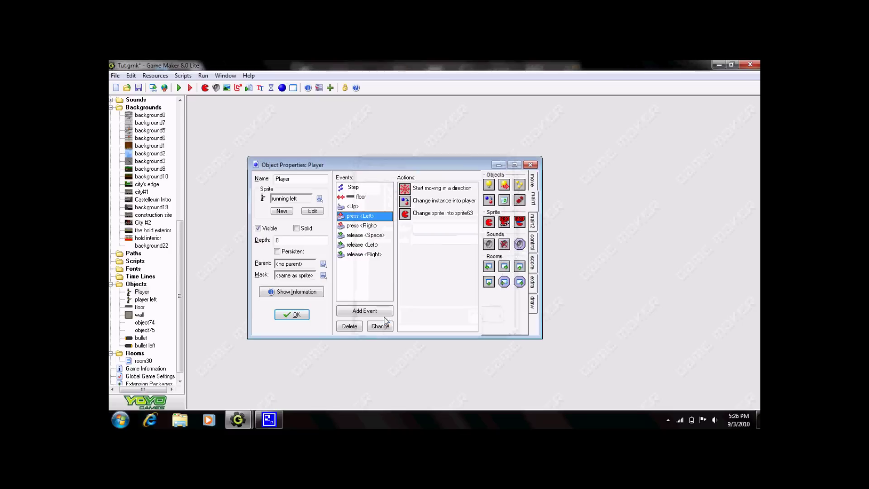
click(292, 315)
Step: Add a Change Instance action to player left's press Right event: change into Player, perform events yes
double_click(135, 298)
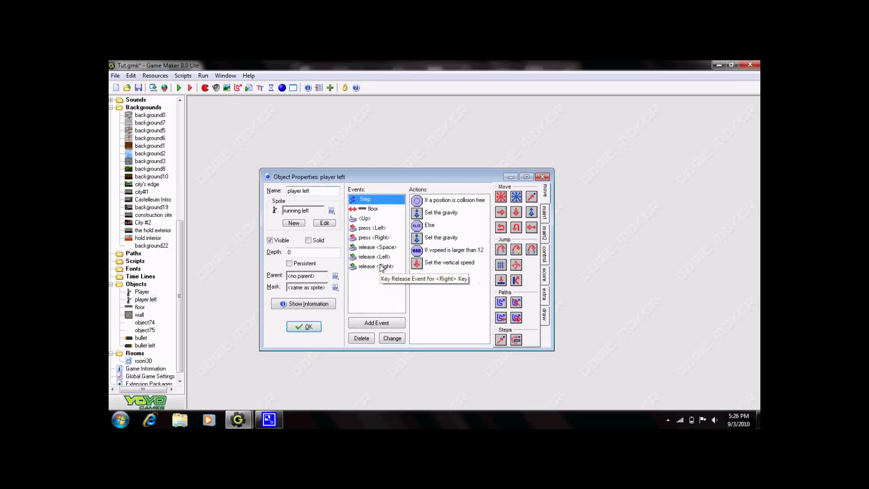
click(380, 237)
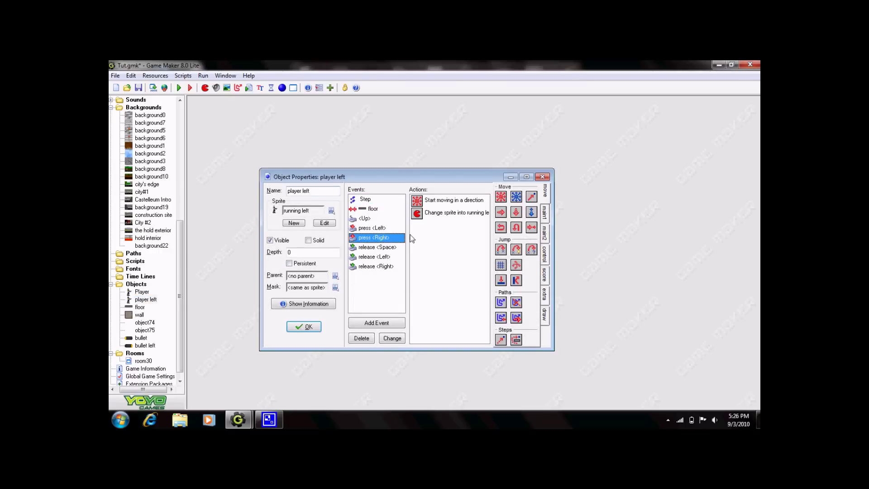
click(546, 212)
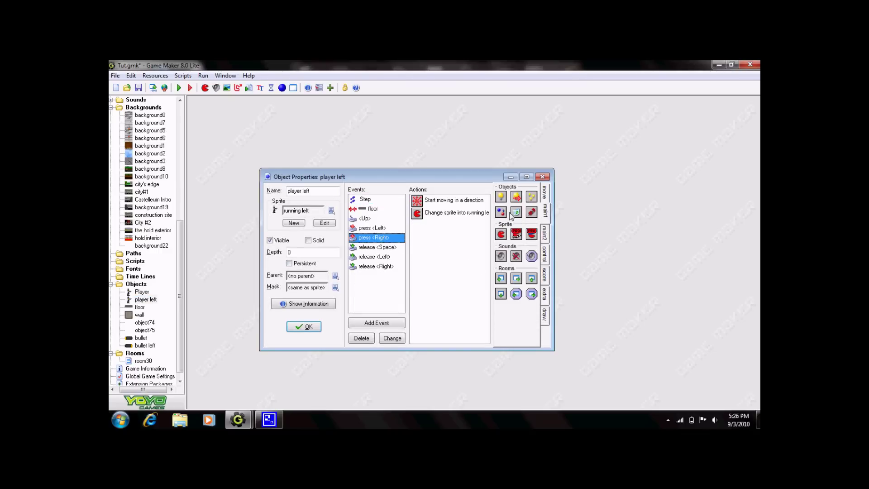
drag(501, 212, 468, 226)
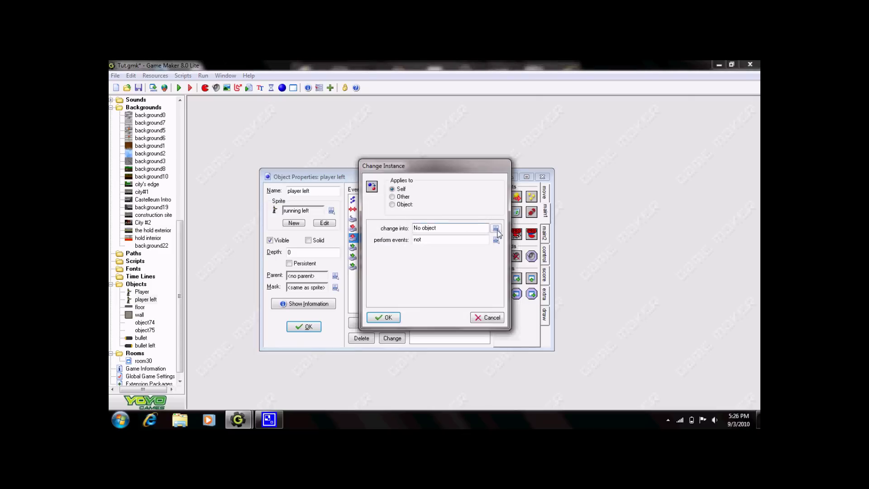
click(496, 228)
click(513, 245)
click(496, 240)
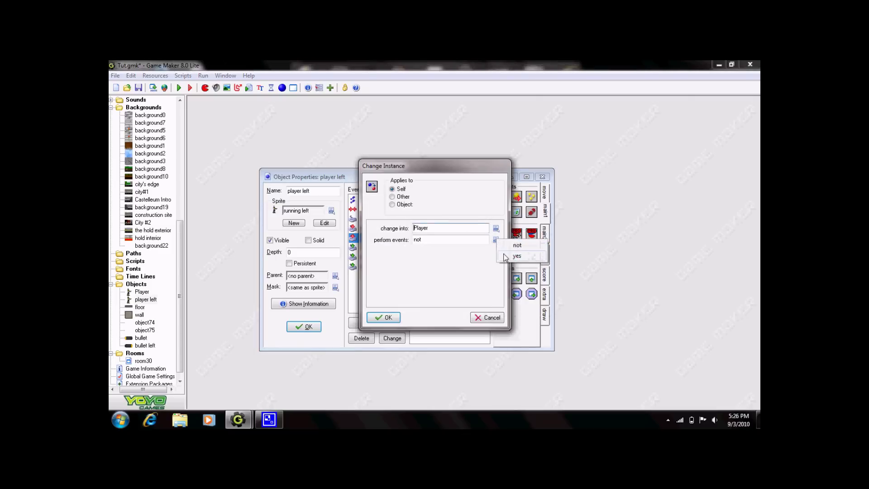
click(512, 256)
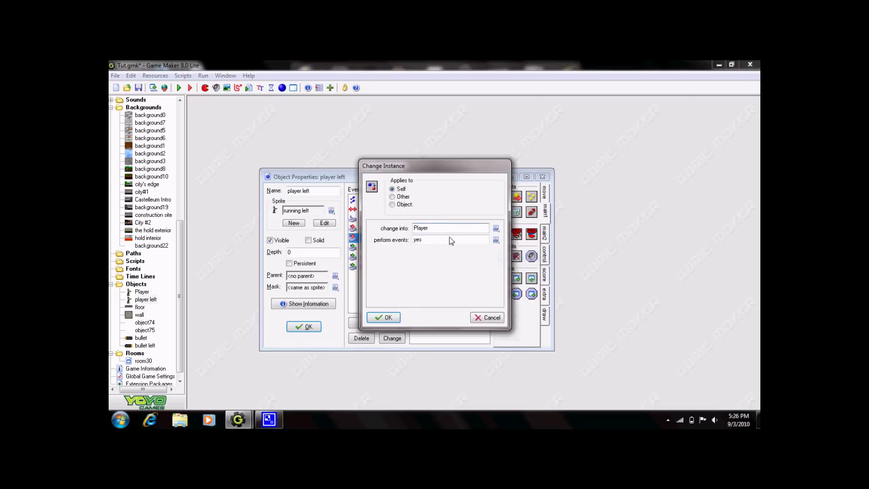
click(394, 318)
click(311, 326)
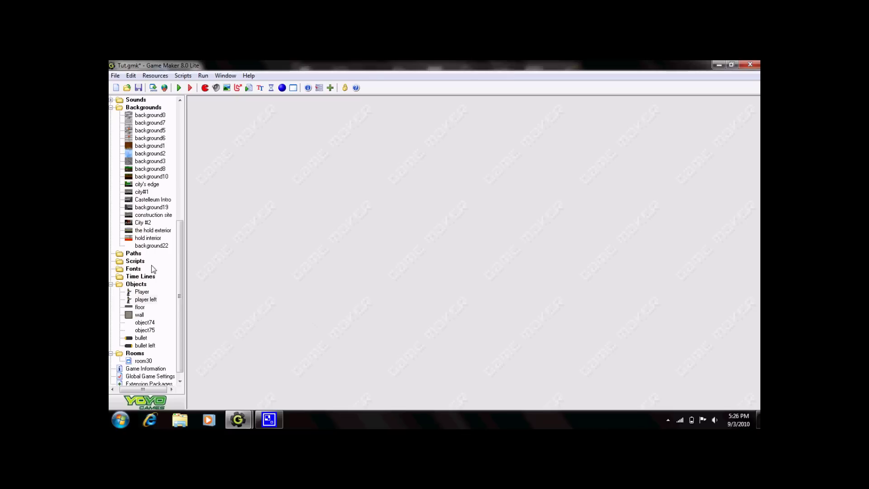
Step: Check the bullet action in the Player object's release Space event
double_click(140, 291)
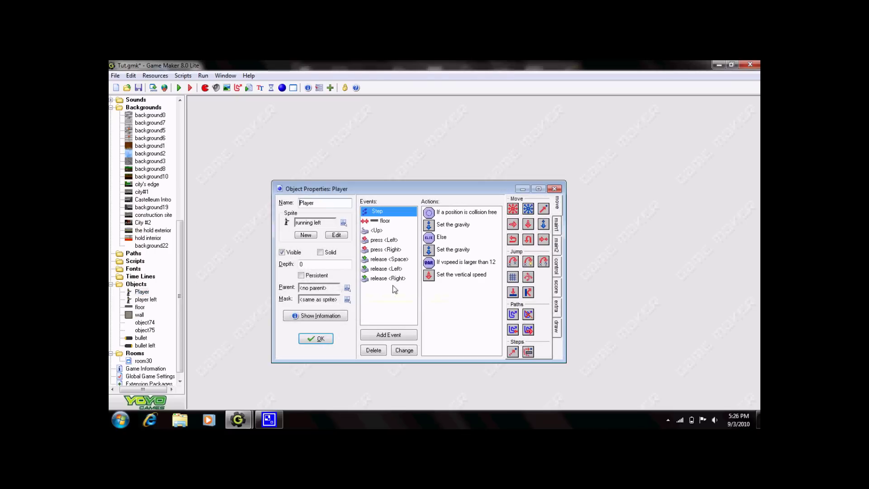
click(390, 260)
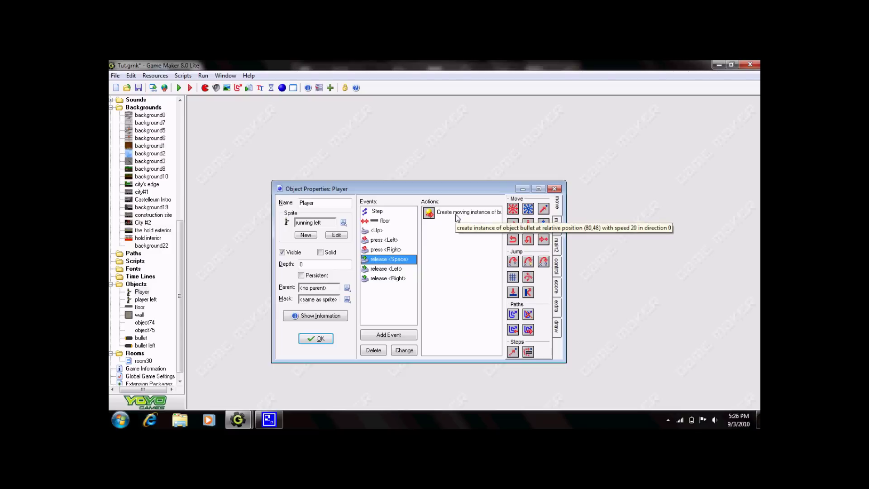
click(317, 339)
Step: Change the x of player left's release Space bullet creation from 80 to 0
double_click(145, 300)
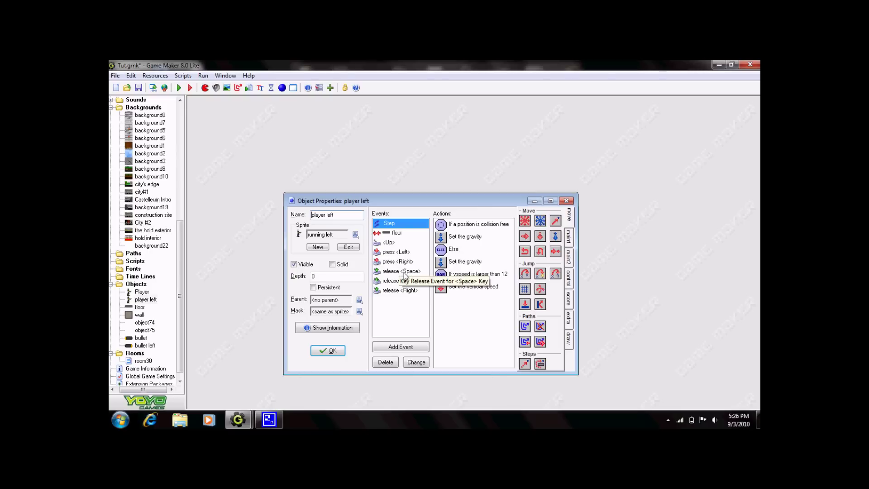
click(405, 271)
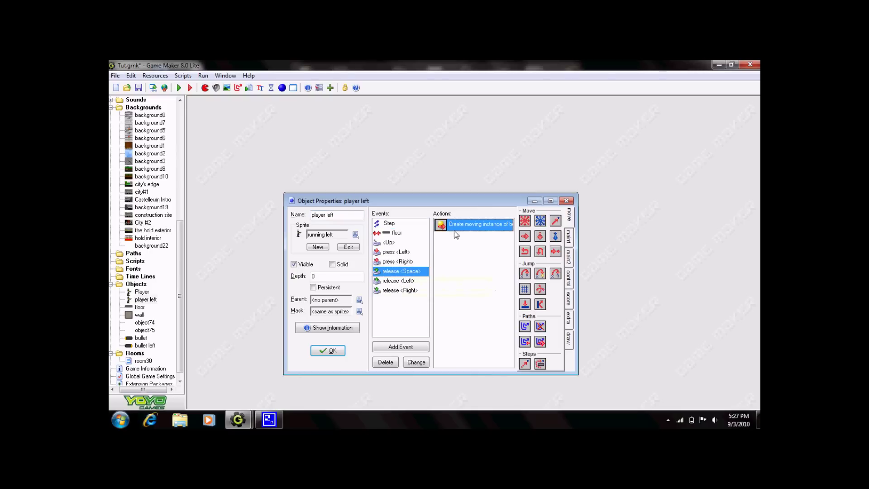
double_click(469, 223)
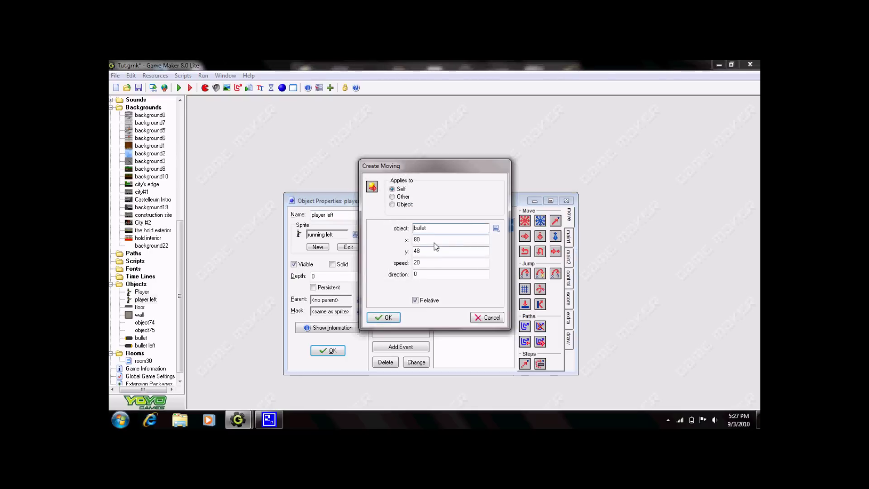
key(Tab)
text(0)
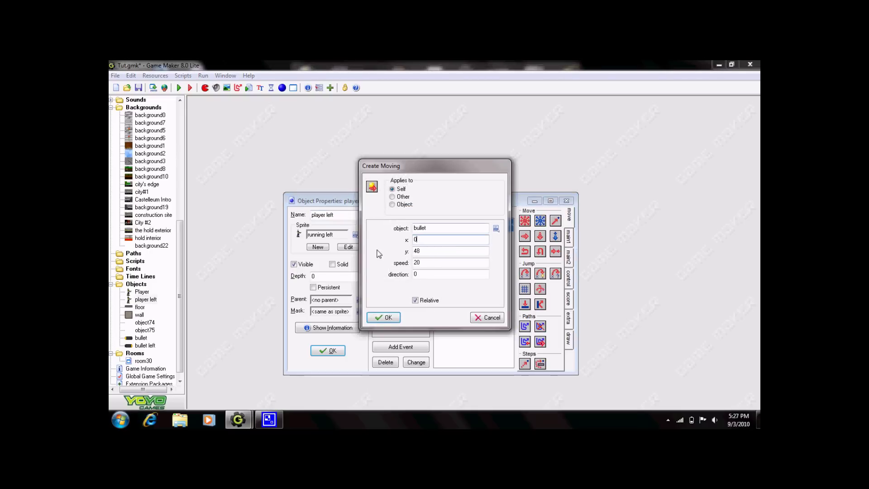
click(384, 317)
click(328, 351)
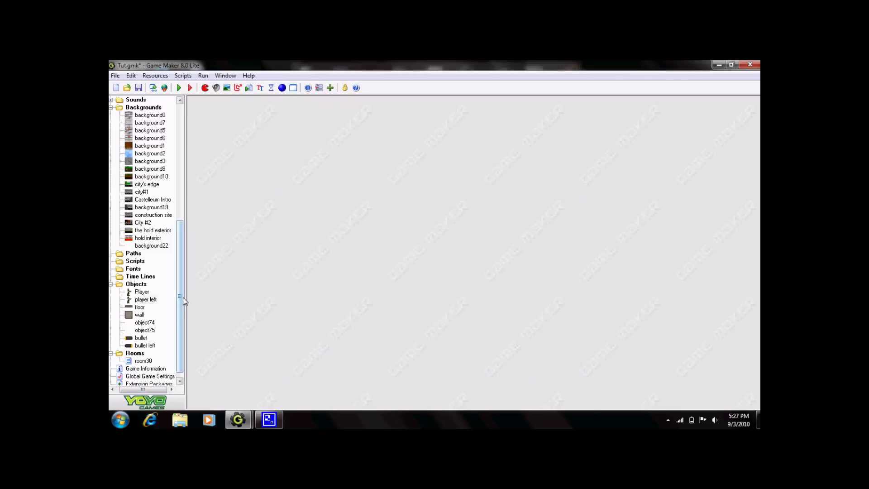
Step: Make player left's release Space action create bullet left objects moving in direction 180
scroll(183, 294, down, 1)
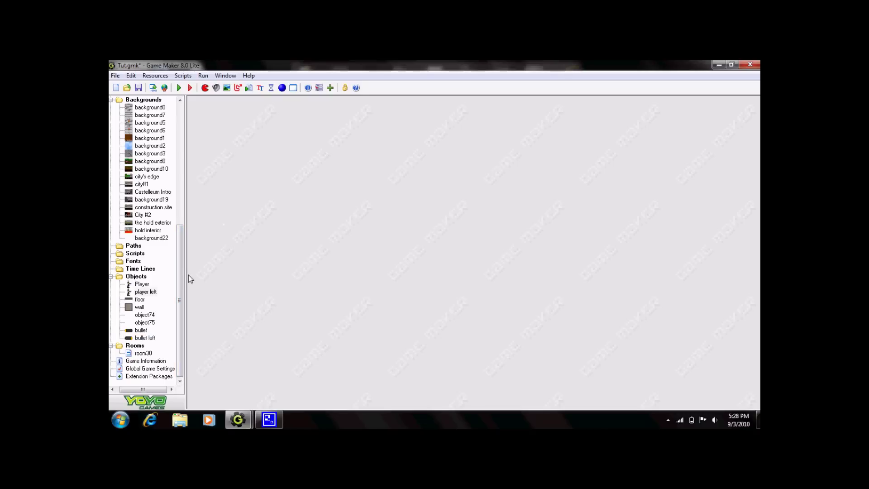
drag(144, 338, 147, 343)
double_click(146, 292)
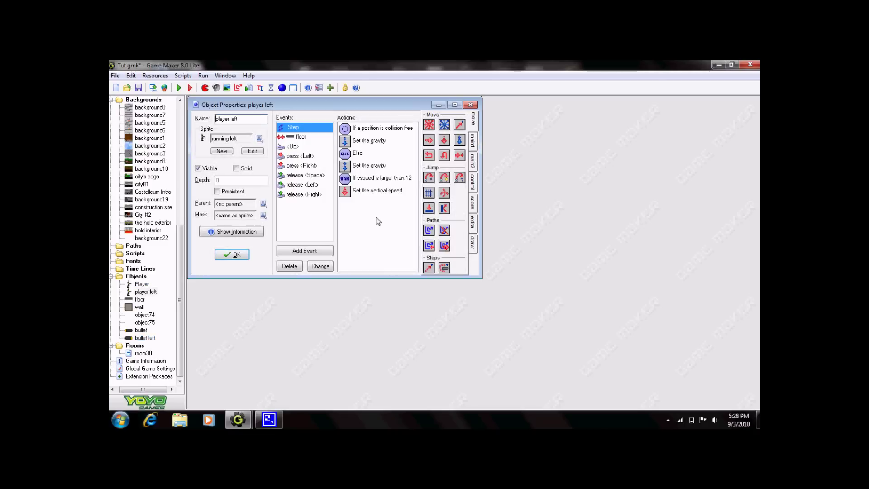
click(297, 179)
double_click(390, 130)
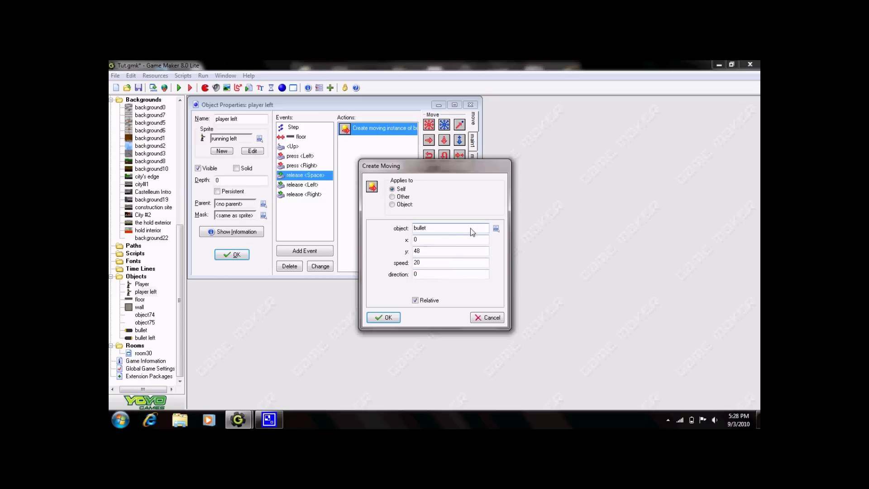
click(496, 229)
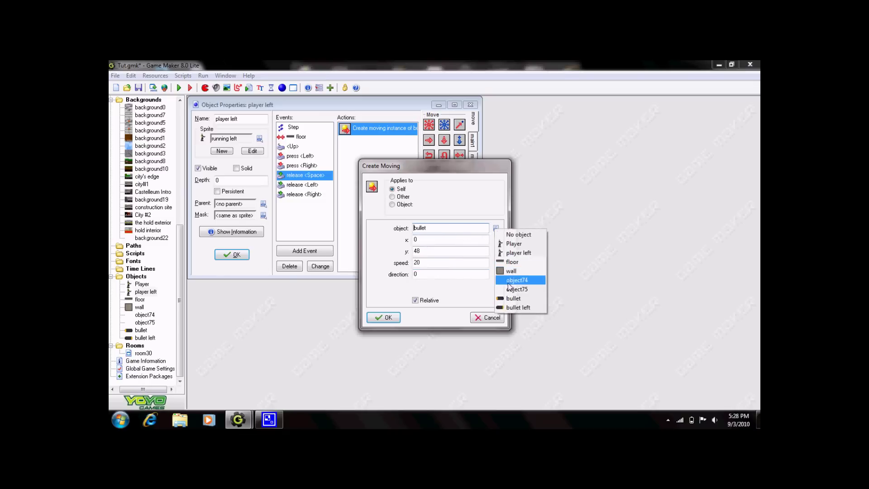
click(510, 307)
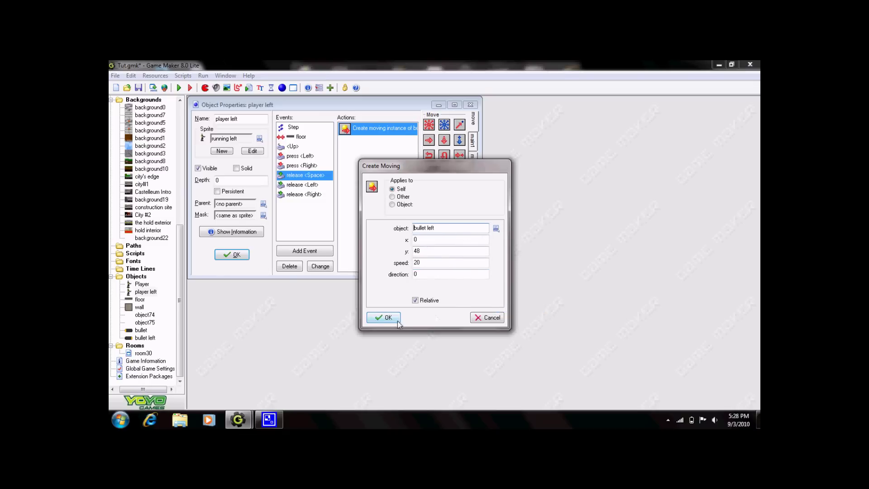
click(441, 275)
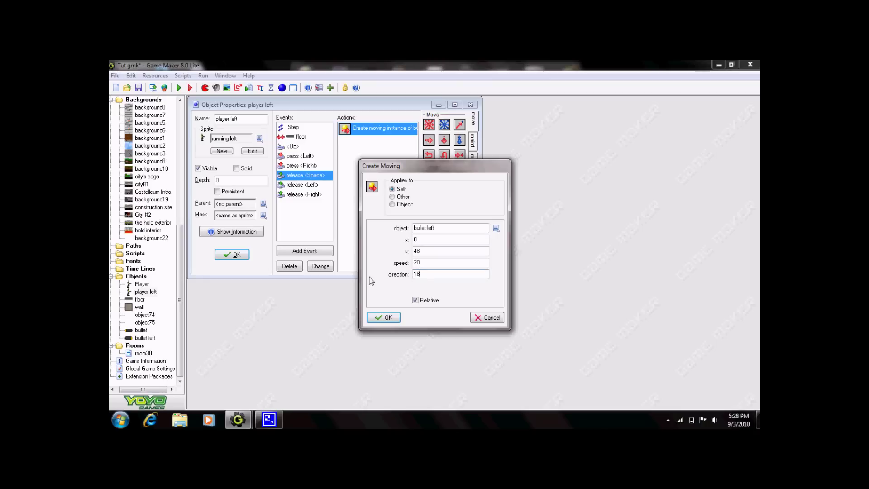
text(180)
click(389, 318)
click(232, 255)
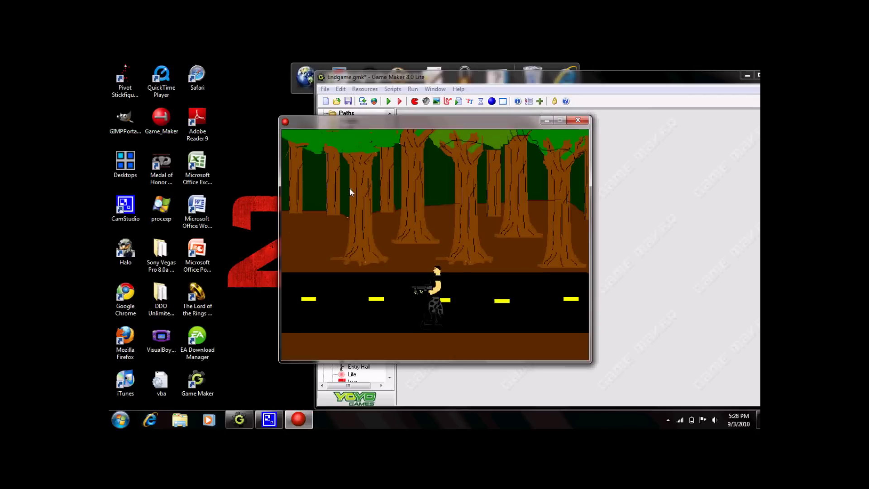
key(Down)
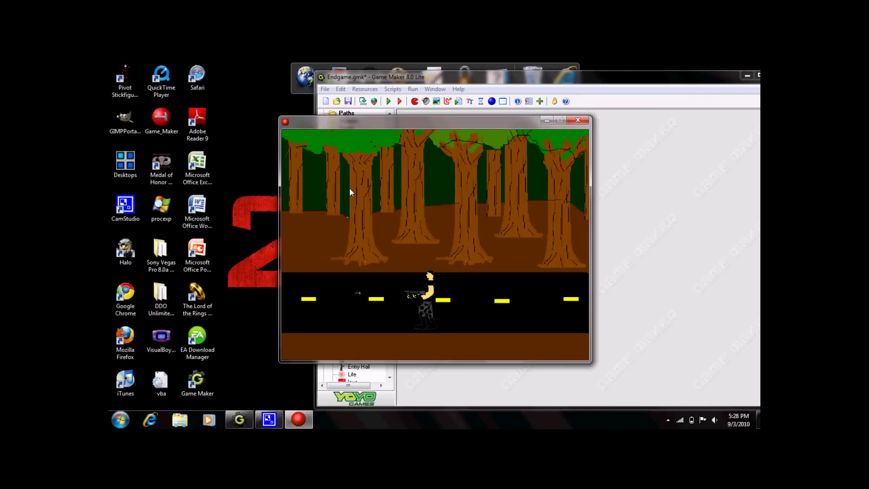
key(Left)
key(Right)
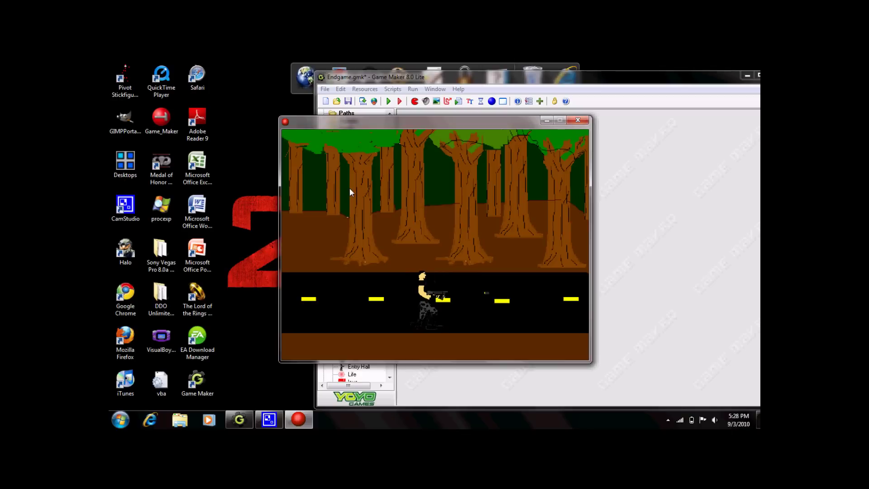
key(Left)
key(space)
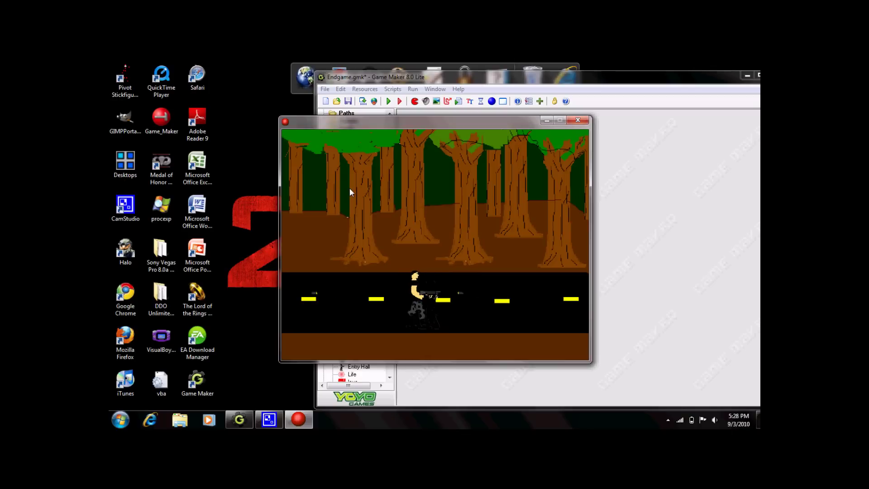